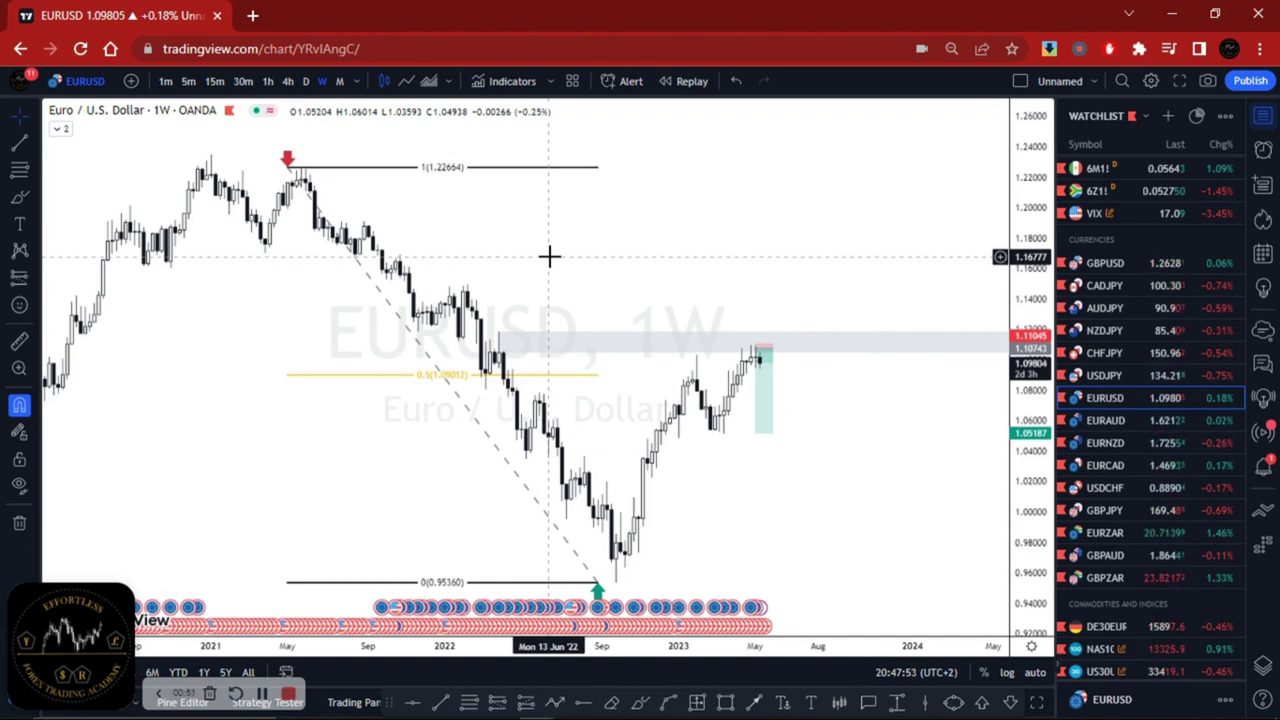
# Switch the EURUSD chart to the 1-hour timeframe and auto-fit its price scale.
pyautogui.click(307, 86)
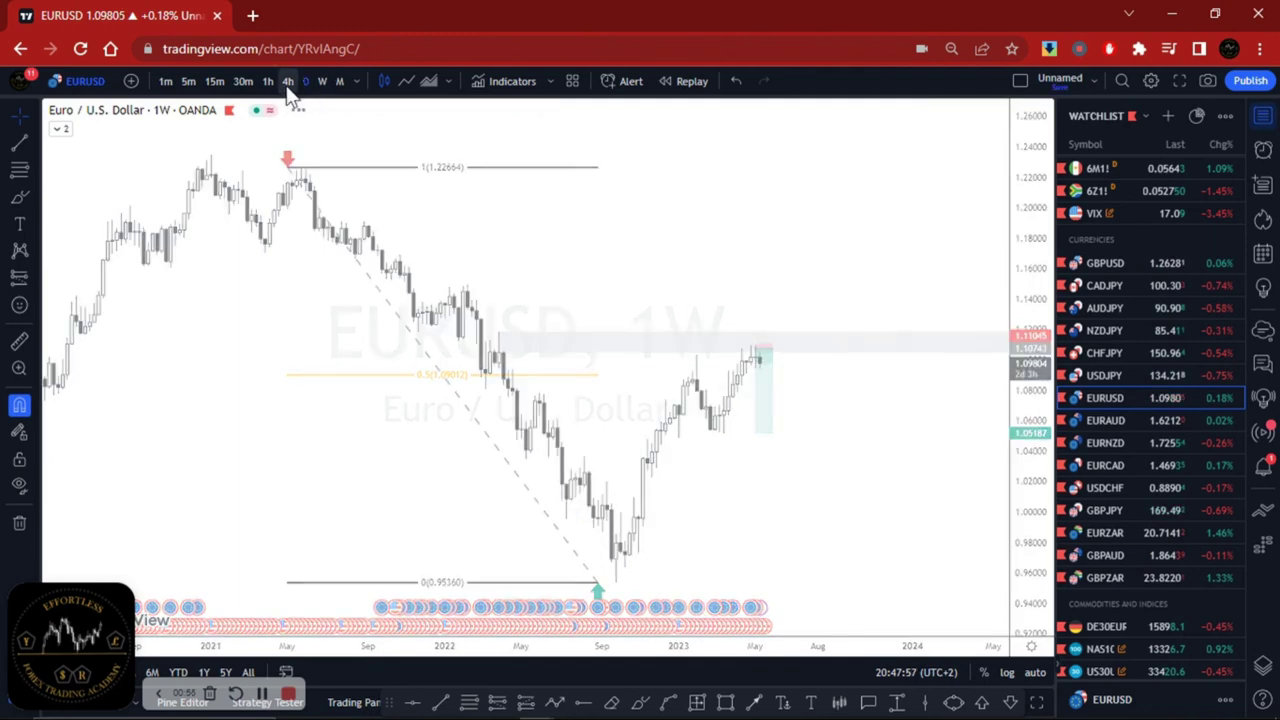
pyautogui.click(286, 85)
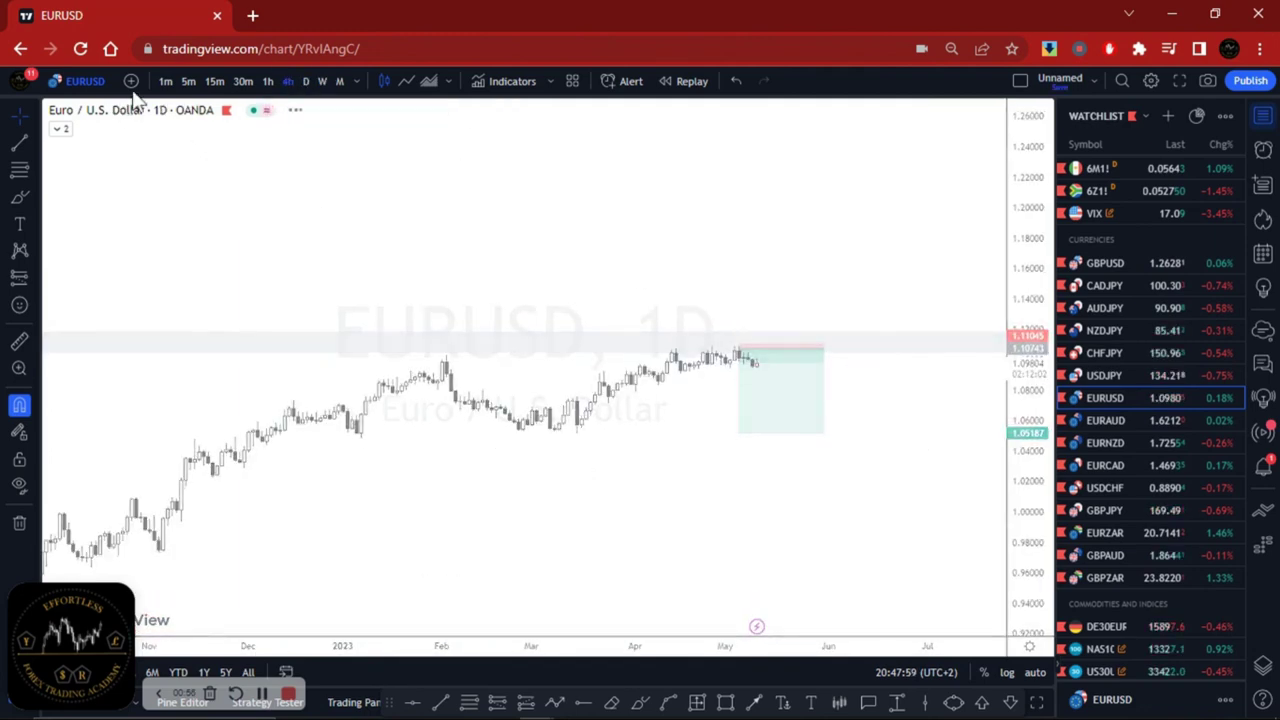
pyautogui.click(268, 82)
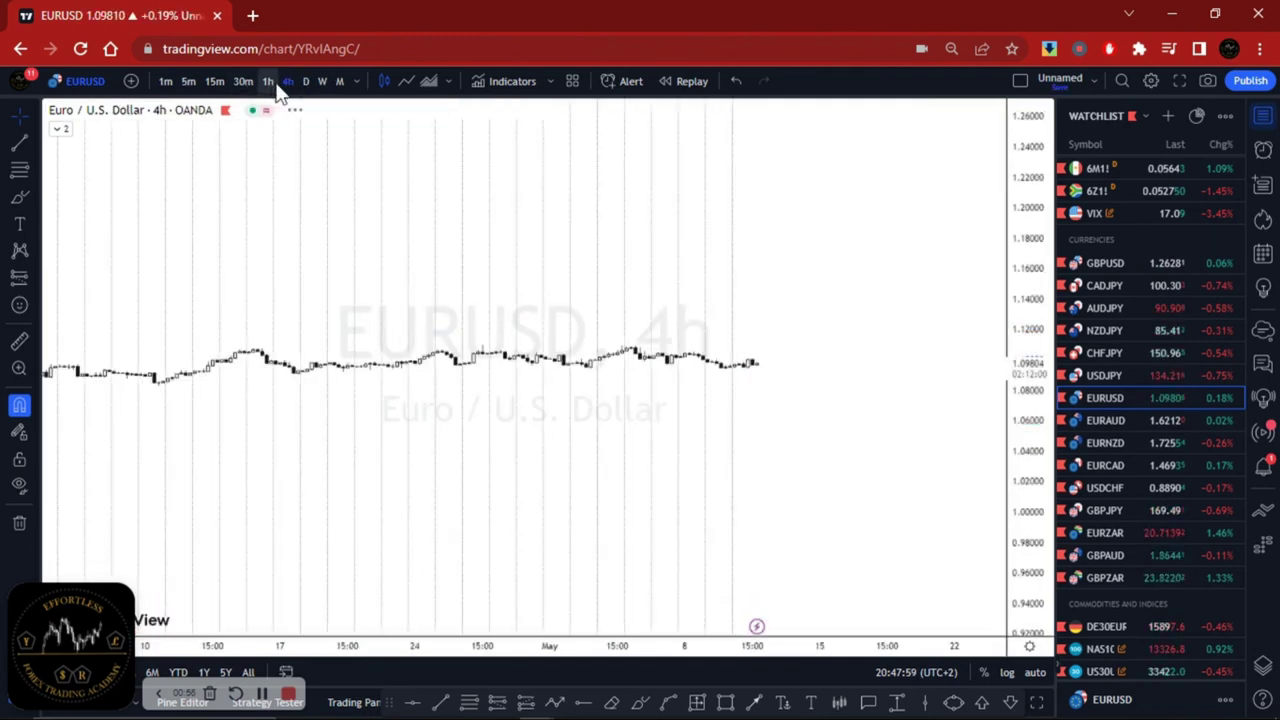
pyautogui.doubleClick(1025, 480)
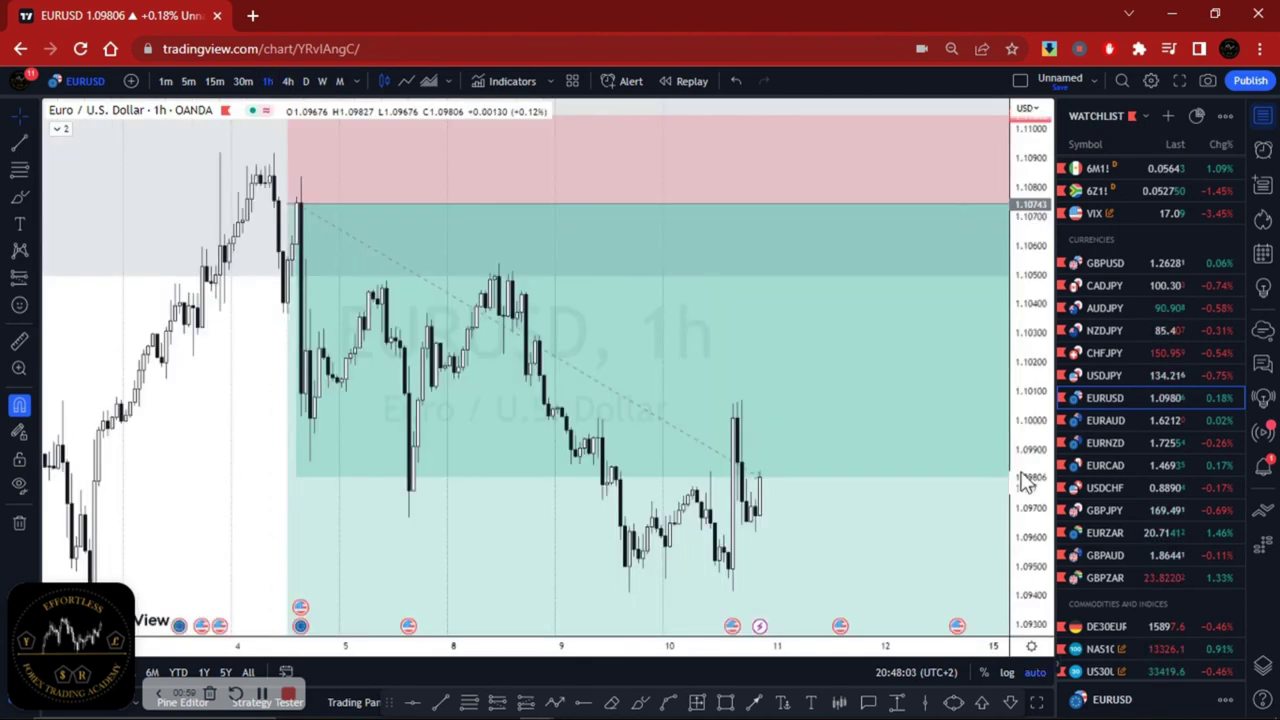
# Draw a horizontal ray on EURUSD at 1.10608, starting from the 3 May 23:00 candle before the short position.
pyautogui.moveTo(200, 349); pyautogui.dragTo(298, 352)
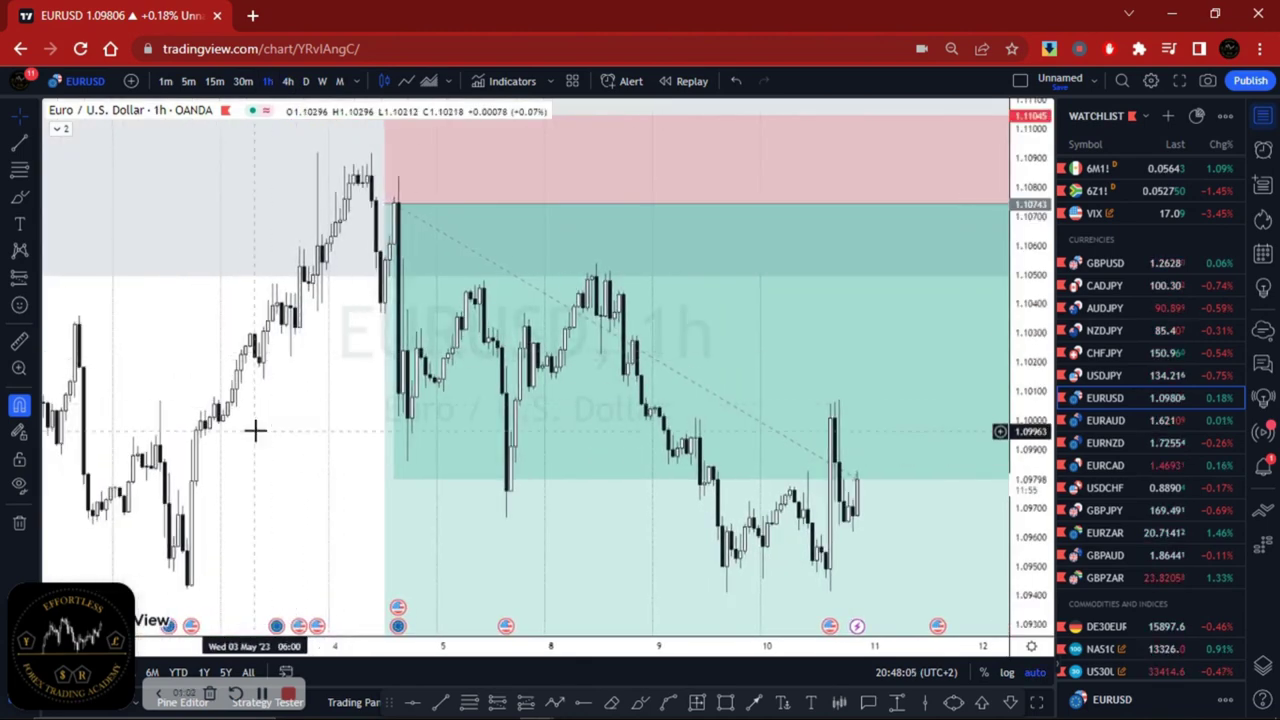
pyautogui.moveTo(323, 429); pyautogui.dragTo(429, 423)
pyautogui.scroll(2, 434, 430)
pyautogui.moveTo(299, 419); pyautogui.dragTo(420, 420)
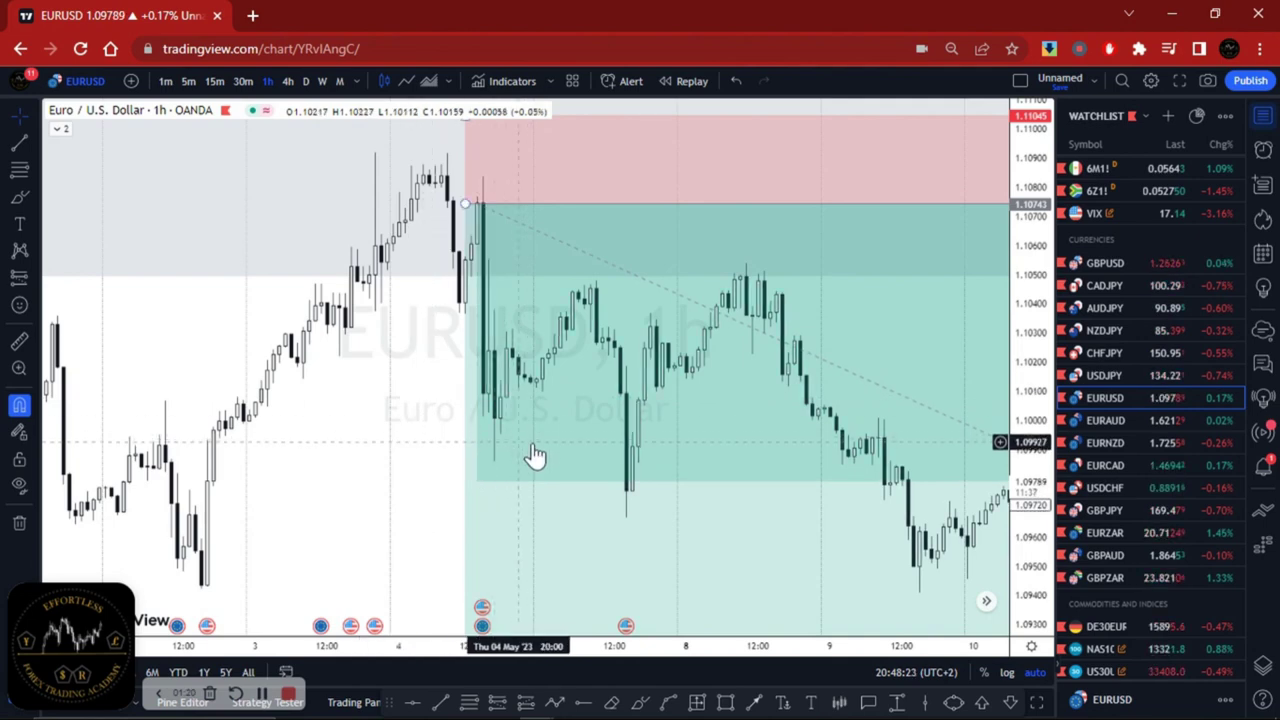
pyautogui.moveTo(300, 434); pyautogui.dragTo(291, 463)
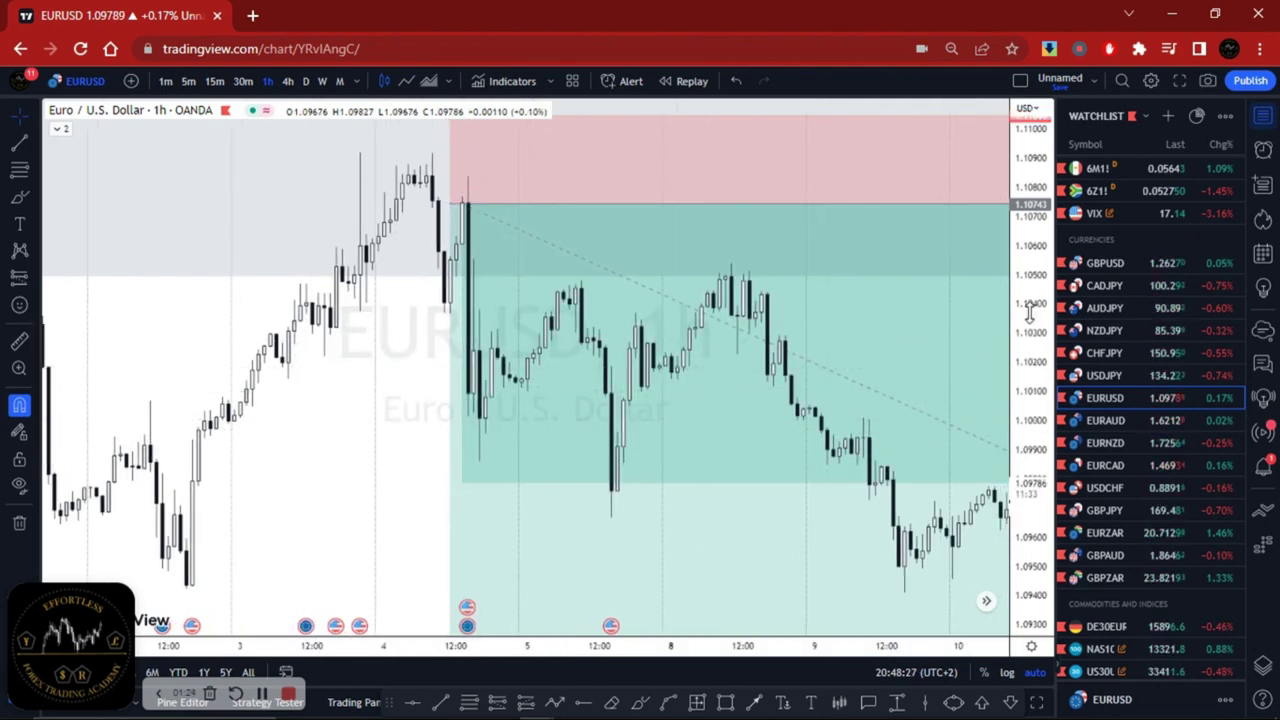
pyautogui.moveTo(346, 403); pyautogui.dragTo(331, 466)
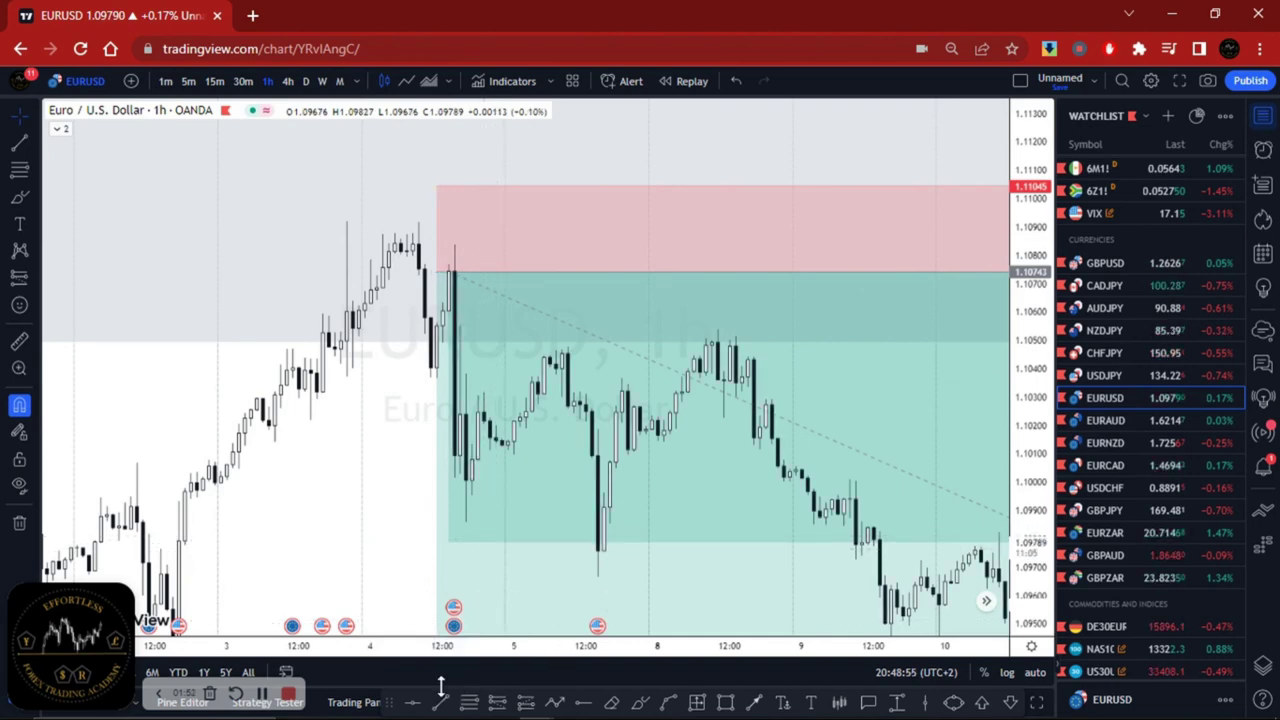
pyautogui.click(583, 702)
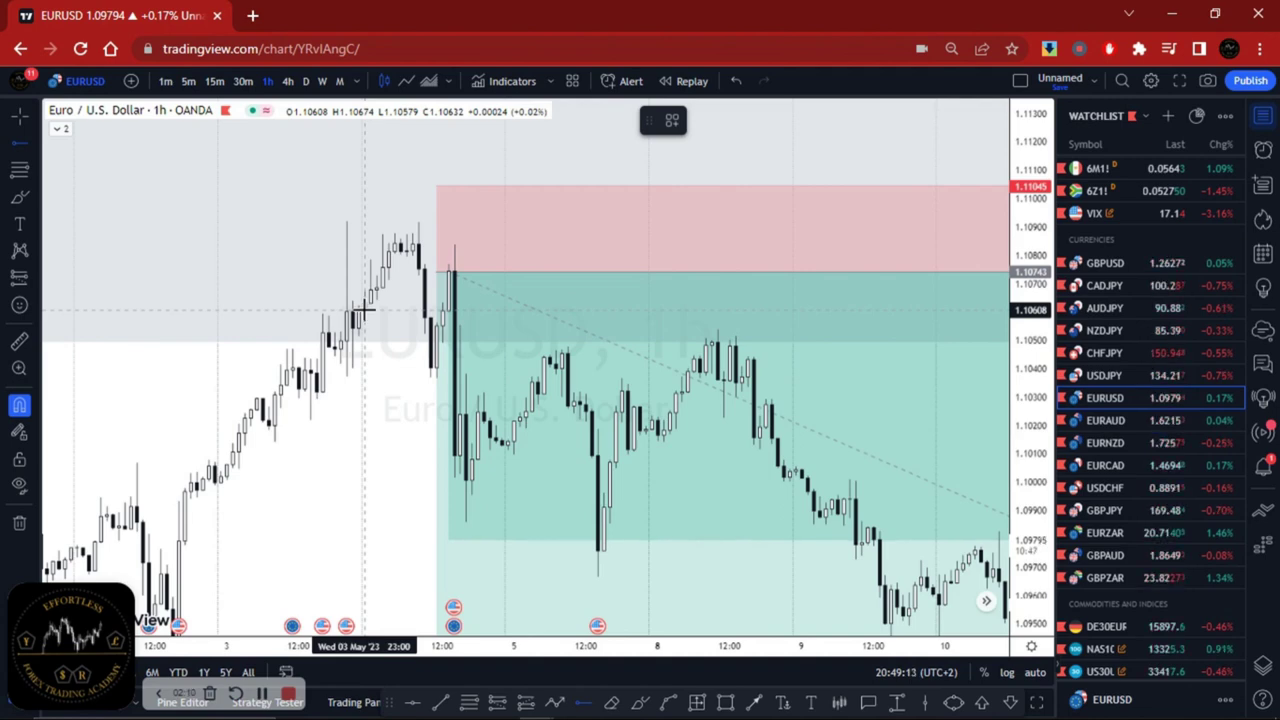
pyautogui.click(367, 312)
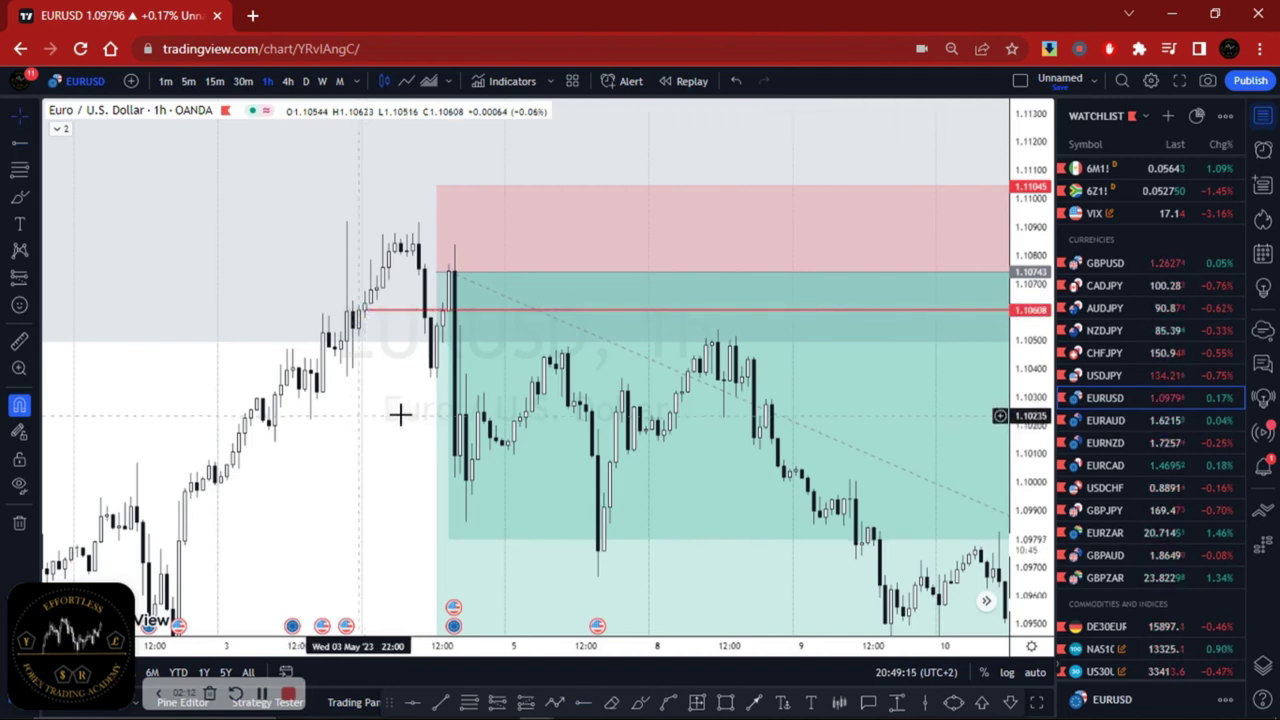
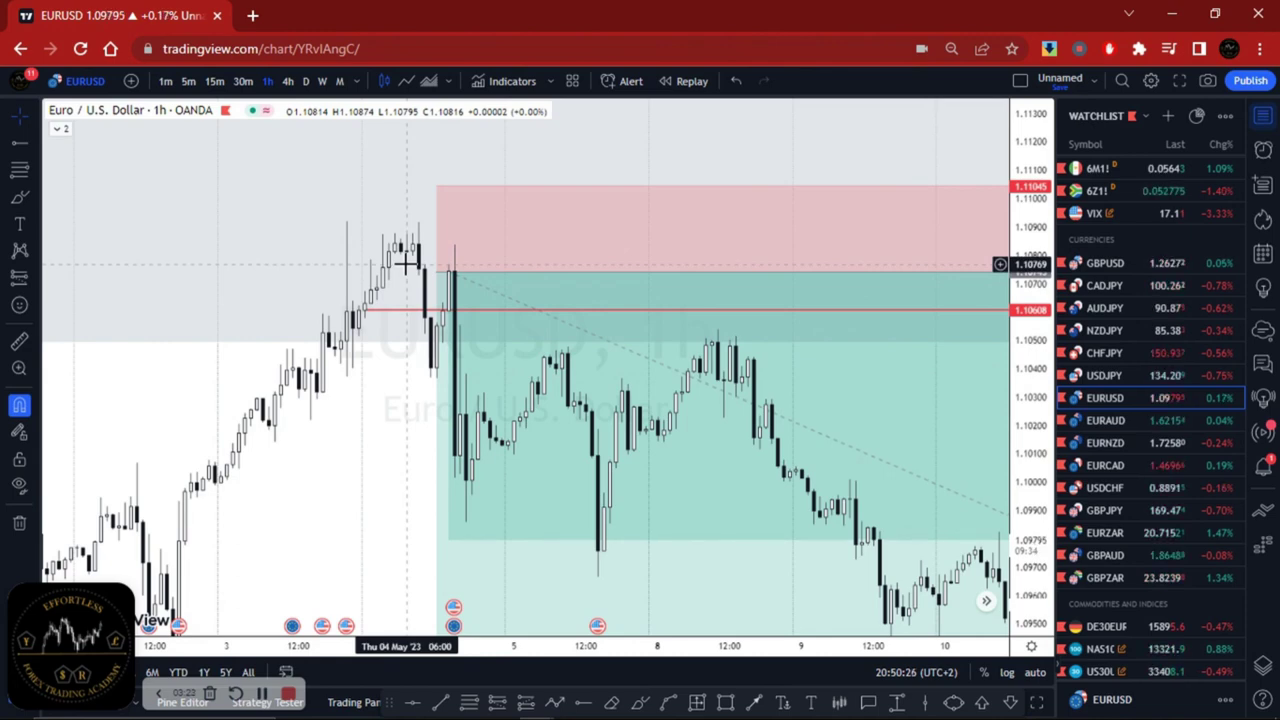
# Open the EURAUD chart from the watchlist and bring the short position's entry on 26 April into close view.
pyautogui.press('Down')
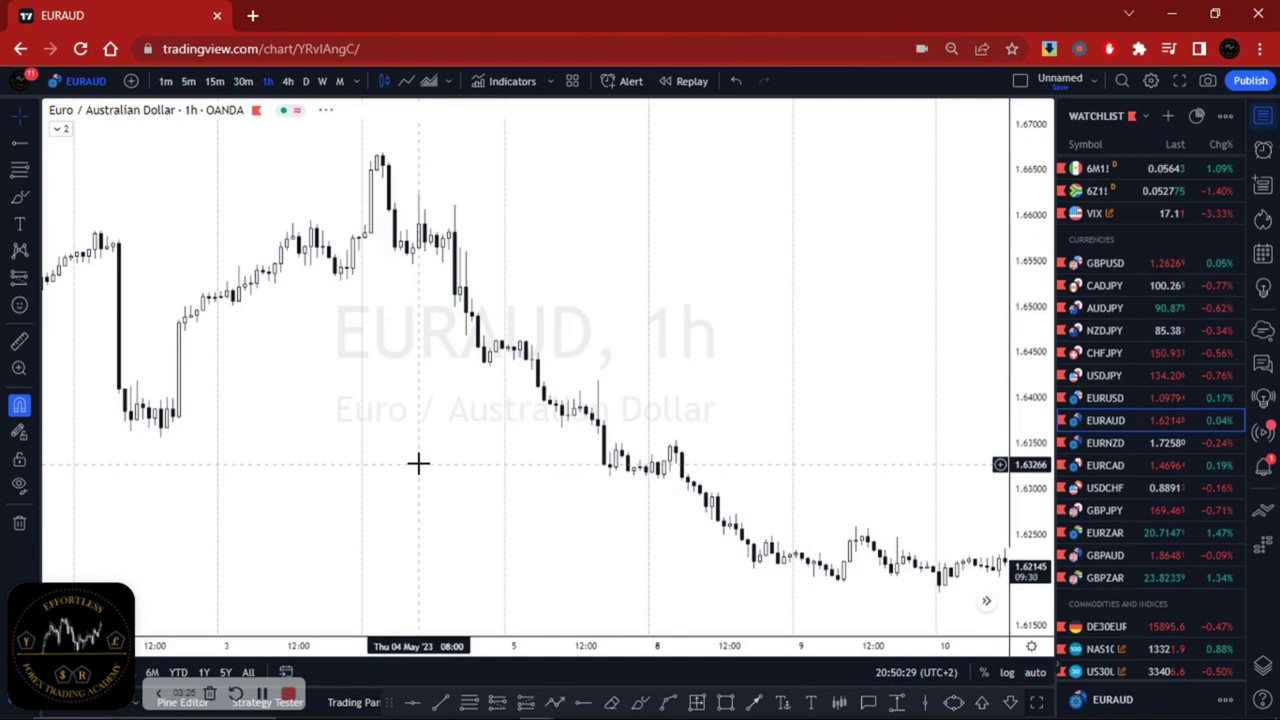
pyautogui.moveTo(617, 606)
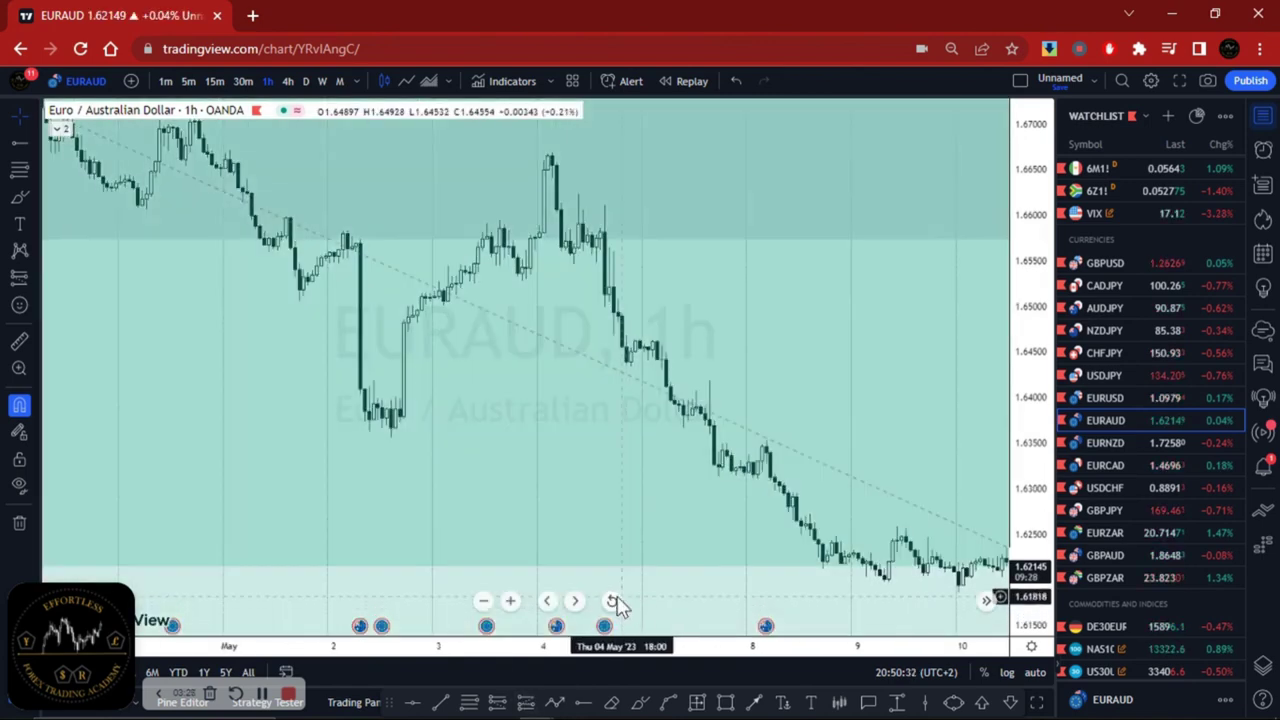
pyautogui.scroll(-5, 286, 528)
pyautogui.moveTo(500, 591); pyautogui.dragTo(534, 553)
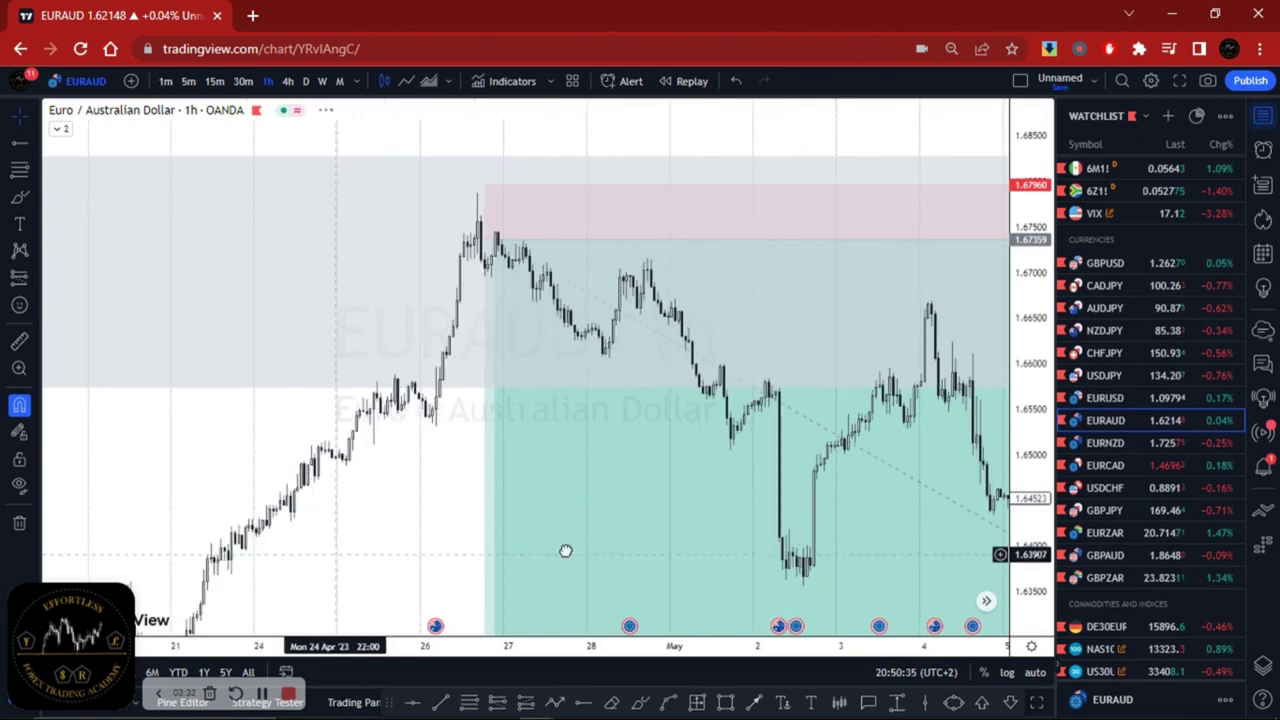
pyautogui.scroll(5, 634, 517)
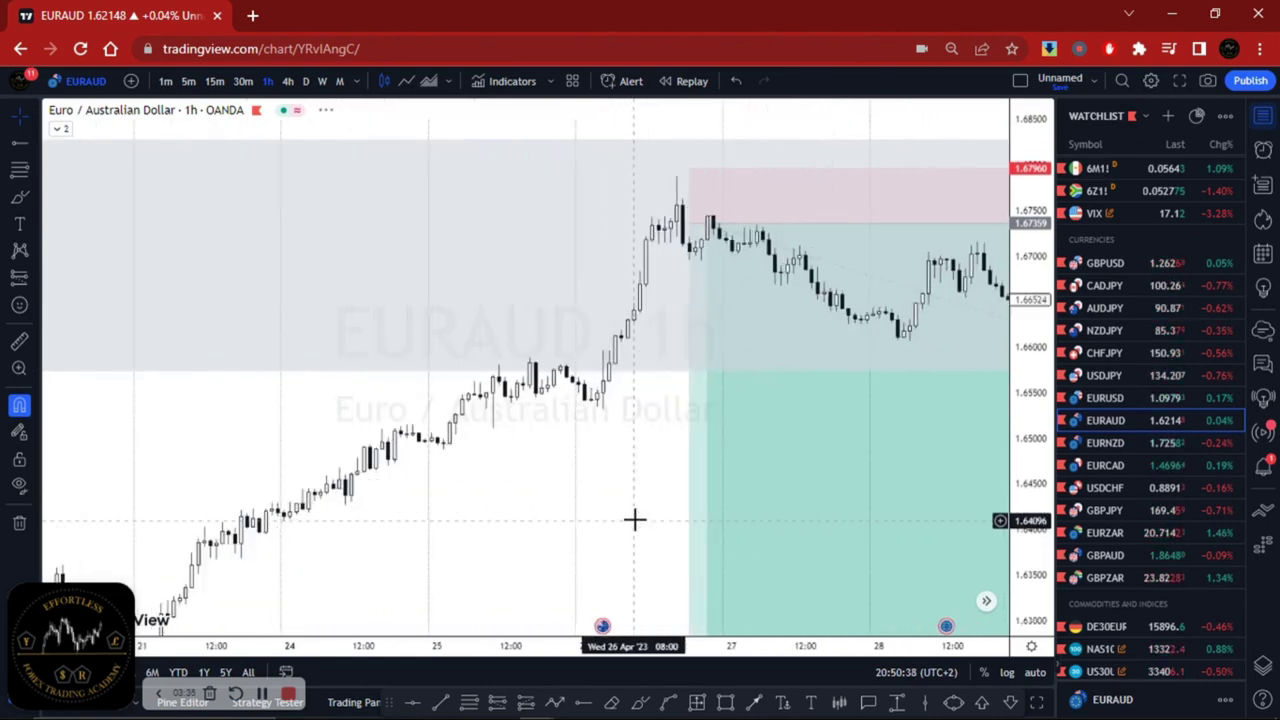
pyautogui.scroll(3, 620, 524)
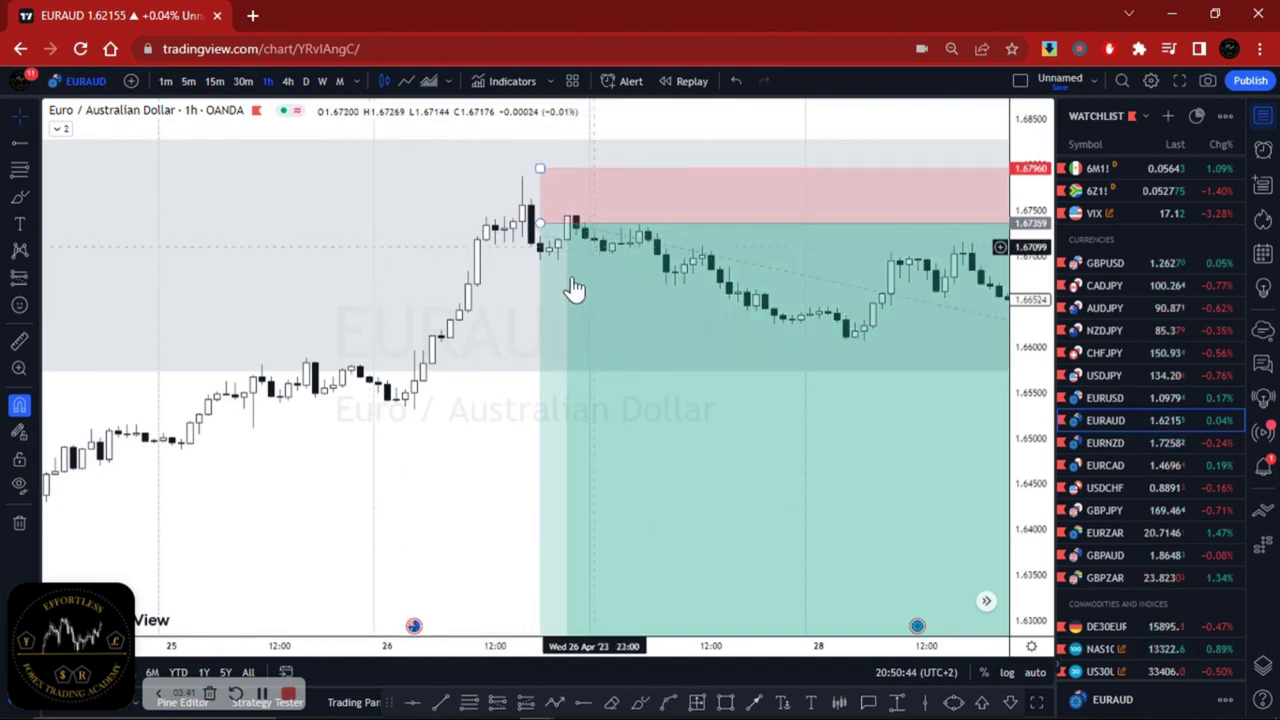
pyautogui.moveTo(475, 443); pyautogui.dragTo(430, 458)
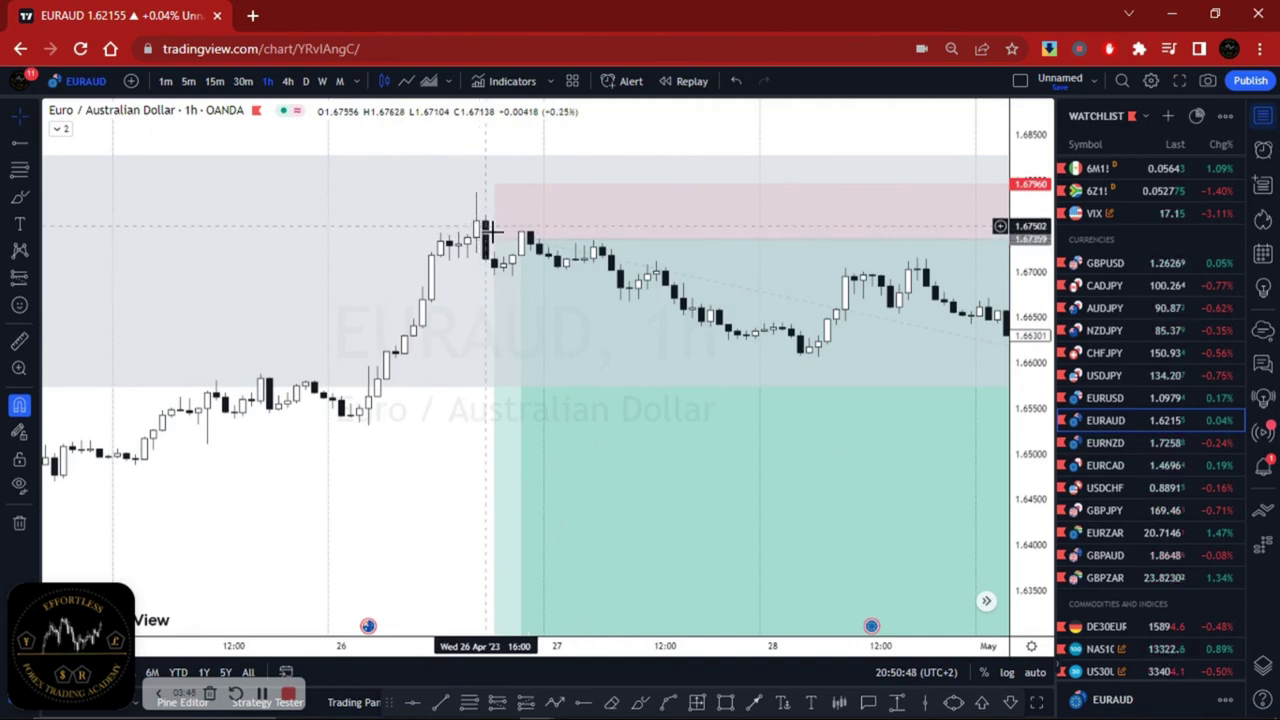
pyautogui.click(498, 254)
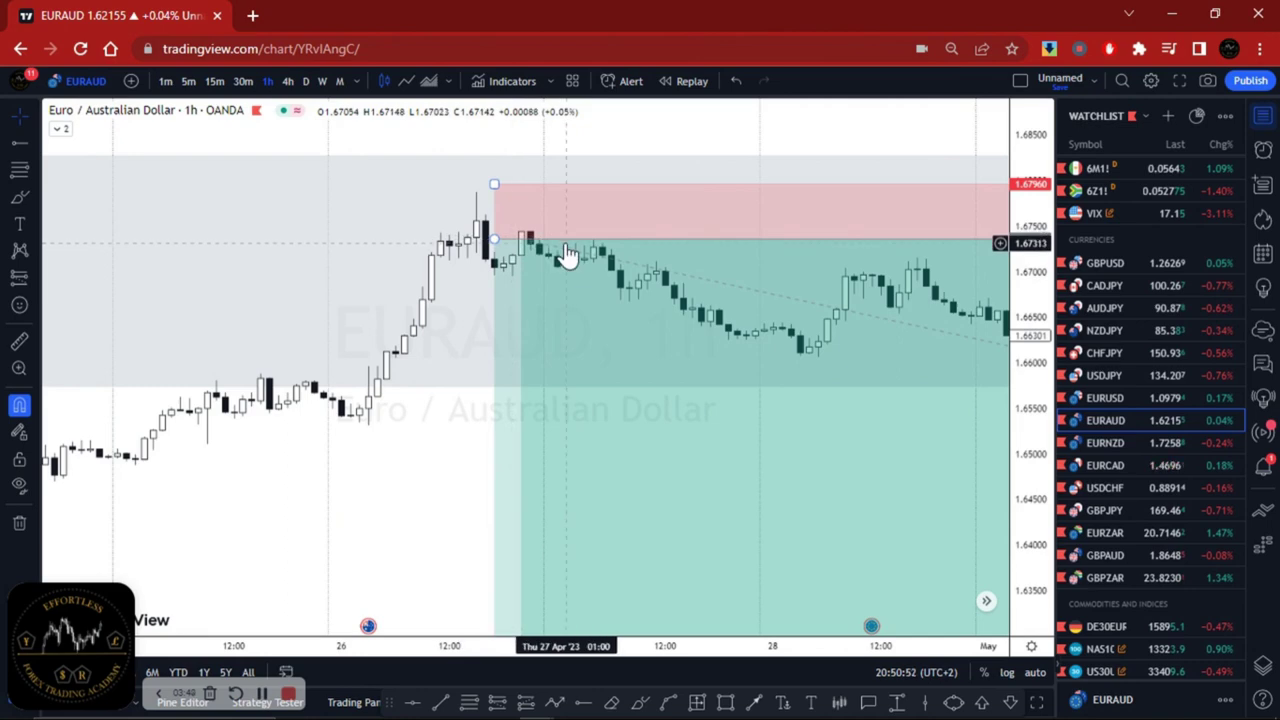
pyautogui.click(433, 466)
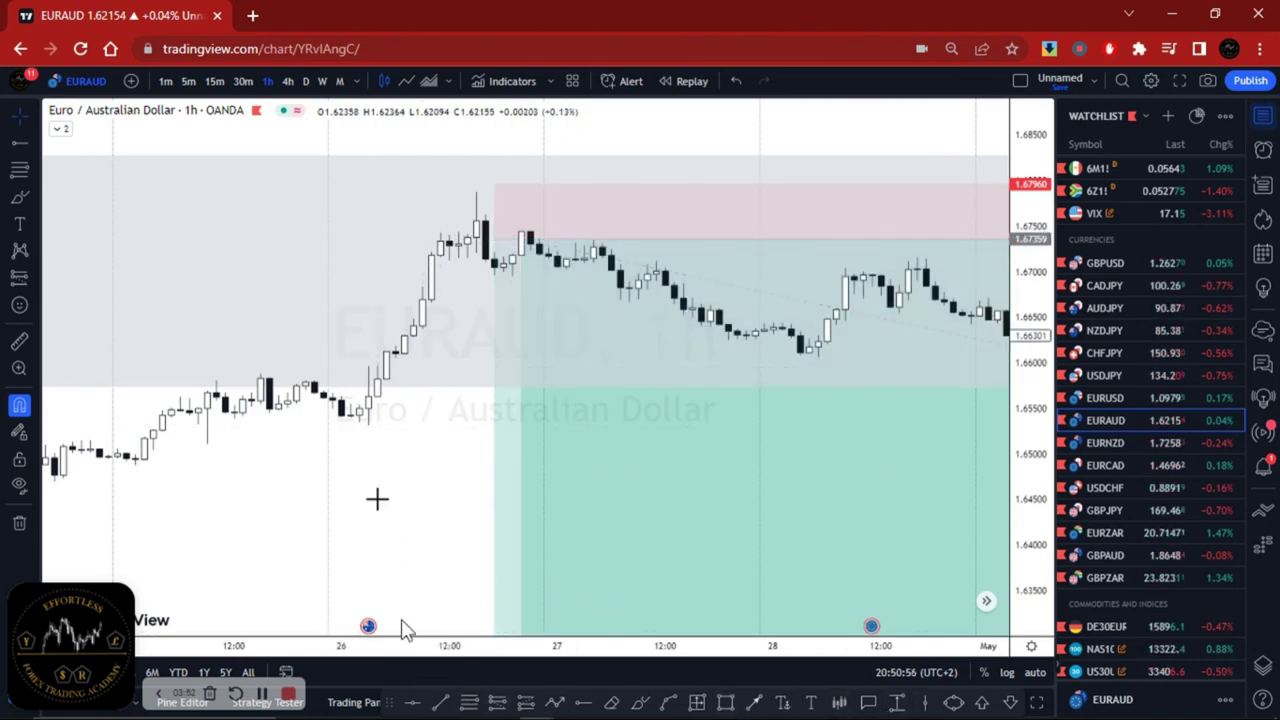
# Draw a horizontal ray on EURAUD at 1.65618 from the 25 April 23:00 candle and review the price action around the short entry.
pyautogui.click(585, 705)
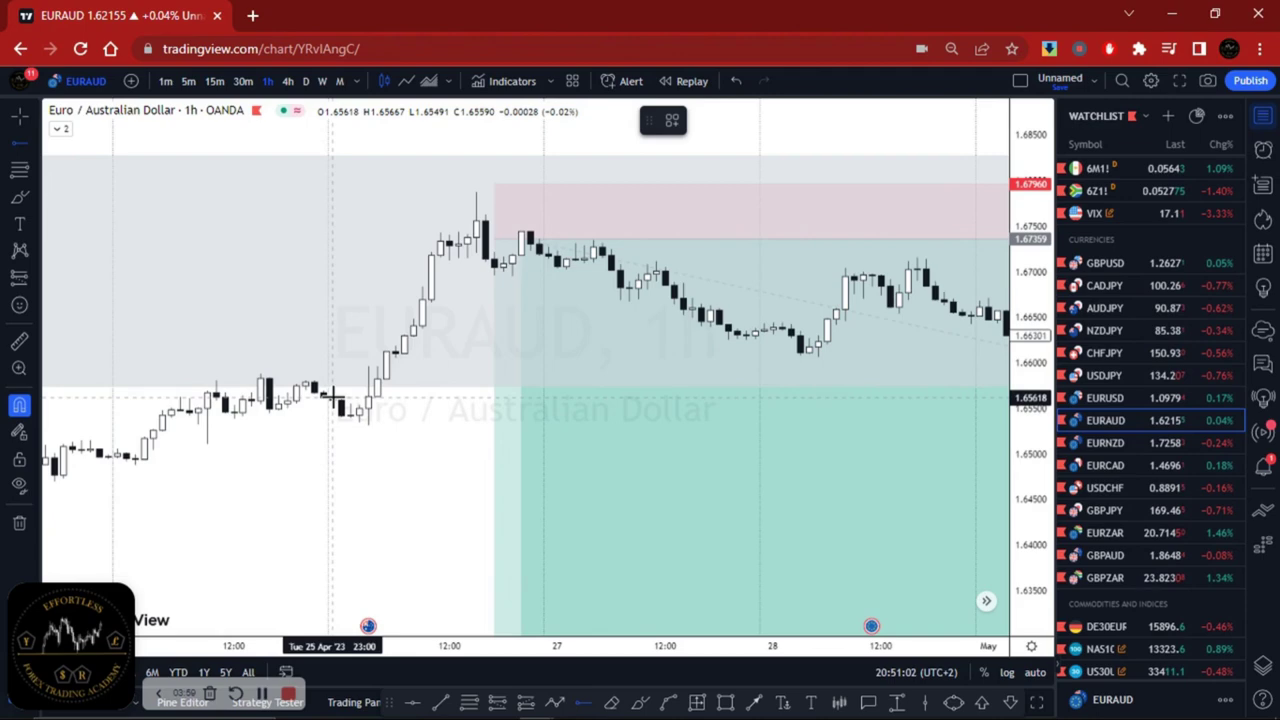
pyautogui.click(335, 397)
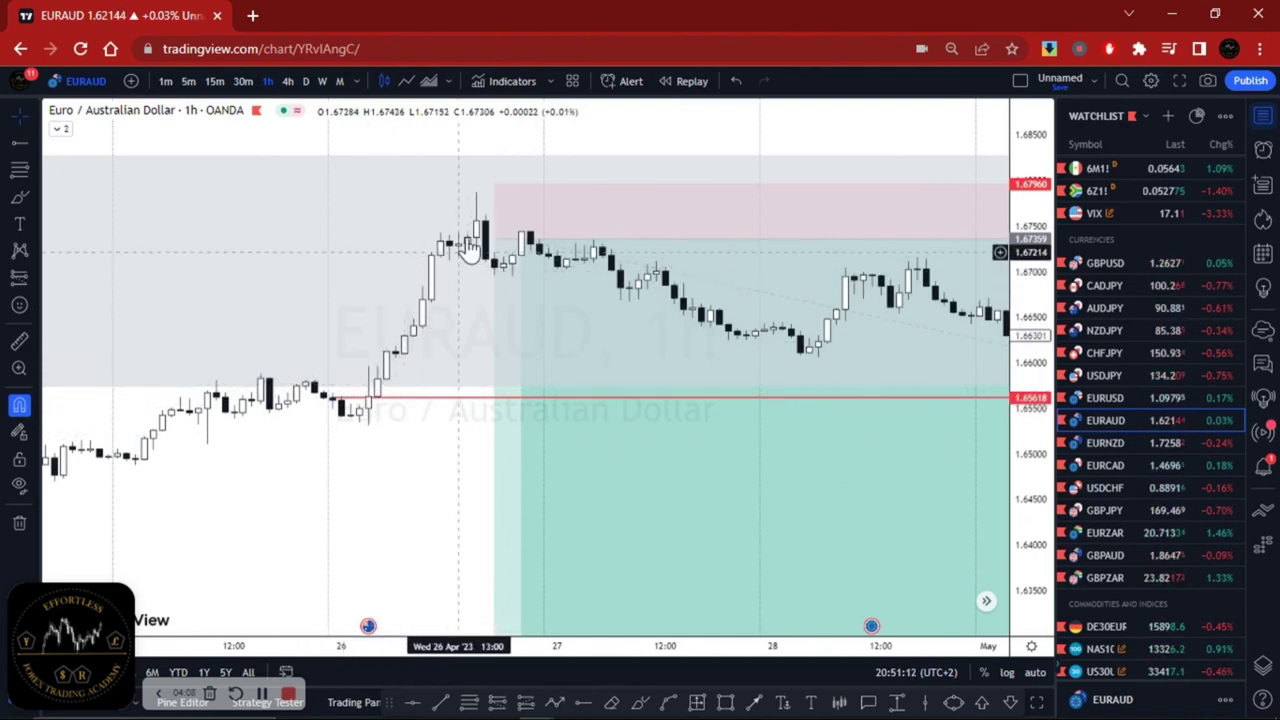
pyautogui.scroll(-6, 489, 489)
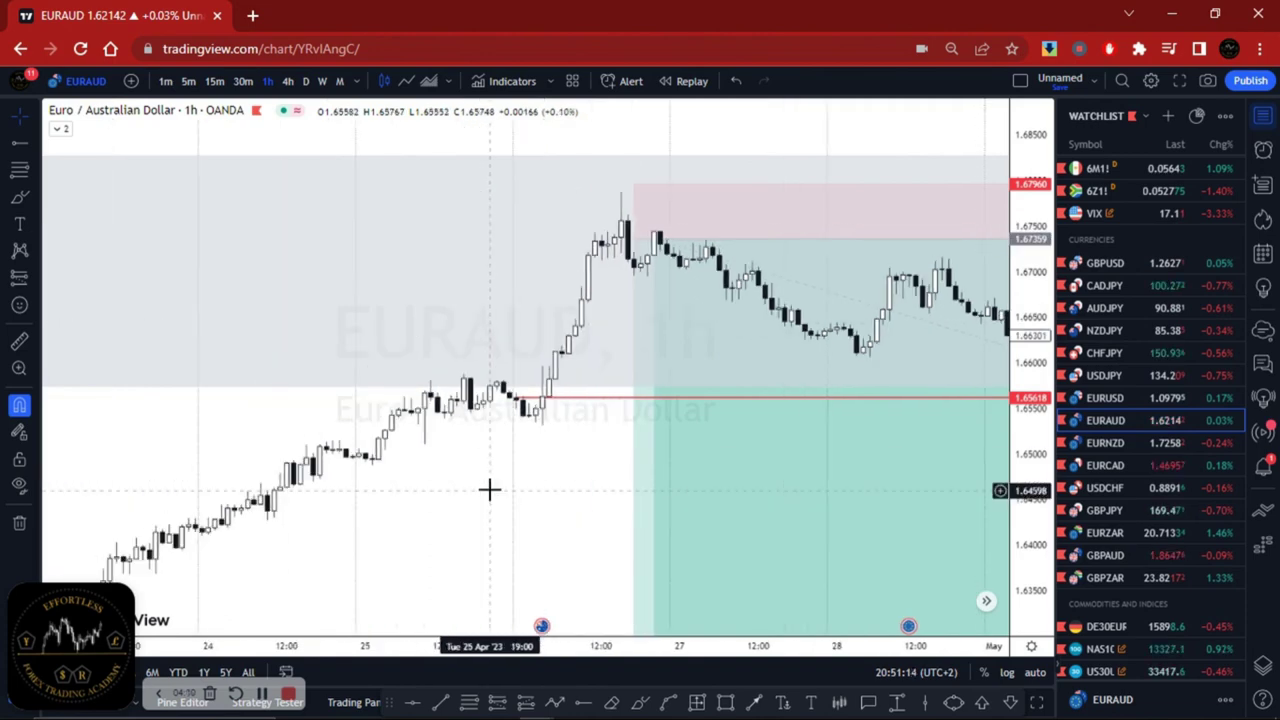
pyautogui.moveTo(567, 505); pyautogui.dragTo(423, 500)
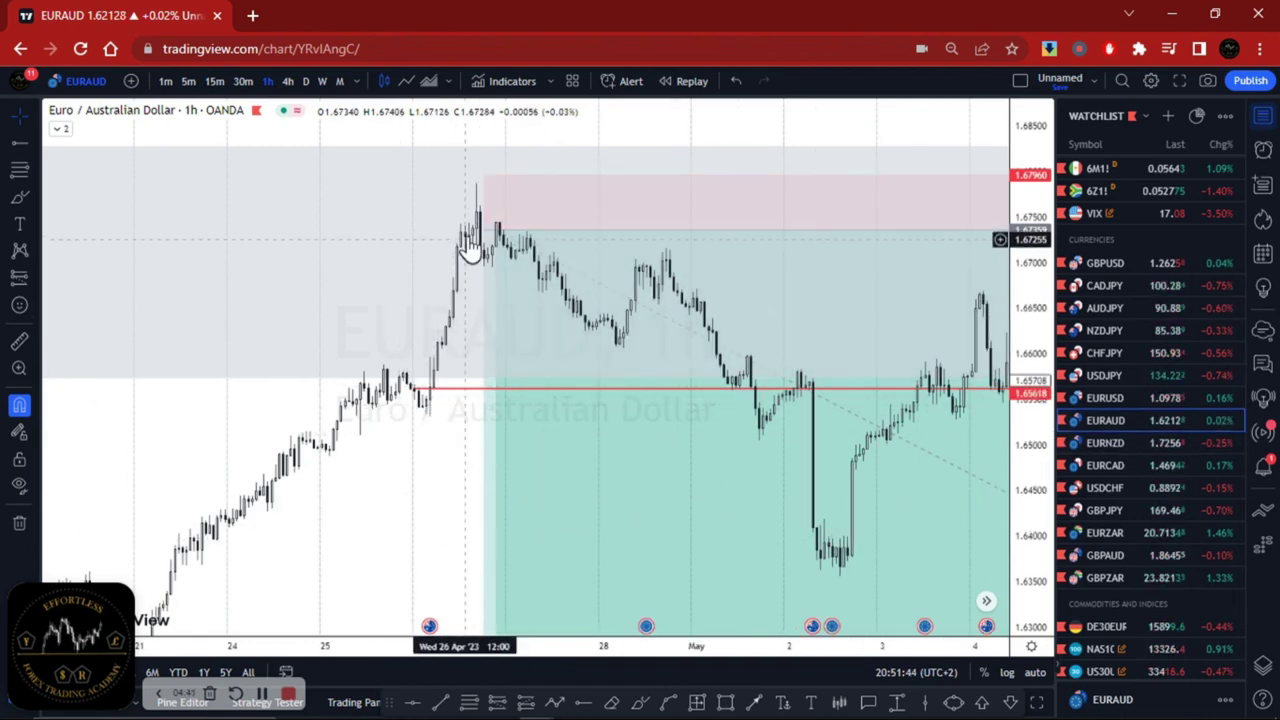
pyautogui.click(483, 235)
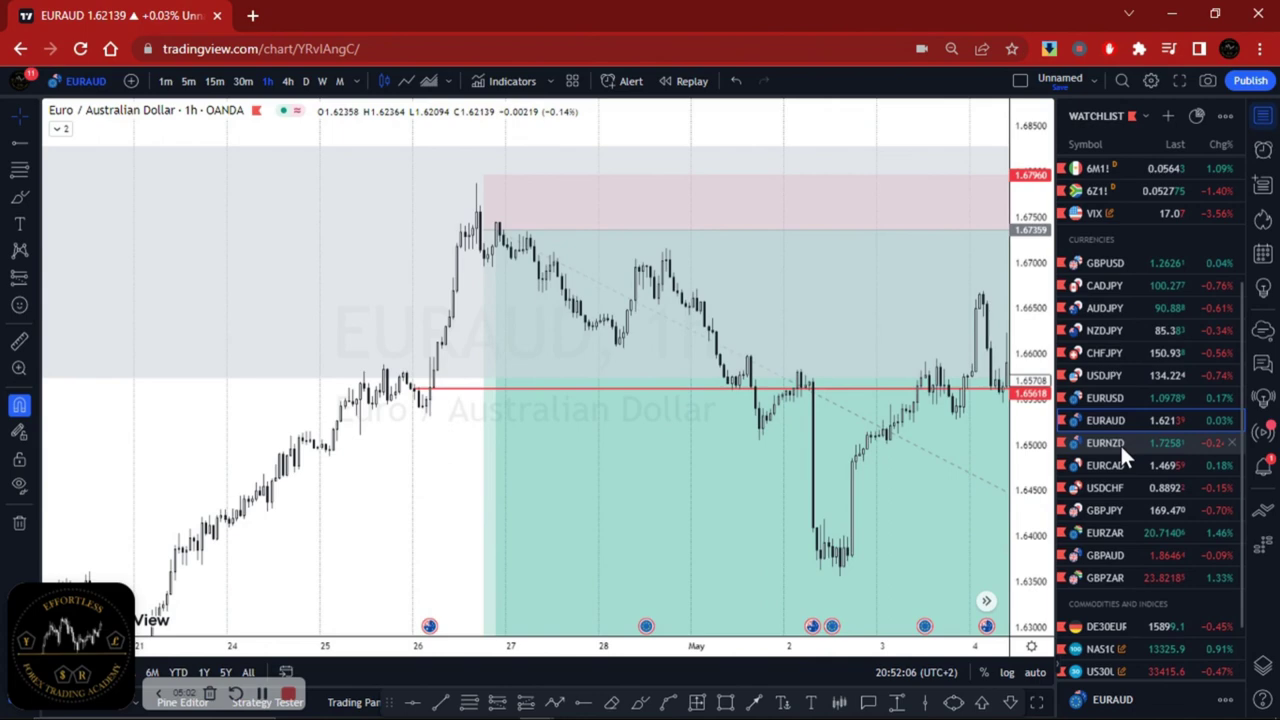
# Open the EURNZD chart and draw a horizontal ray at 1.78828 from the 25 April 23:00 candle.
pyautogui.click(1068, 443)
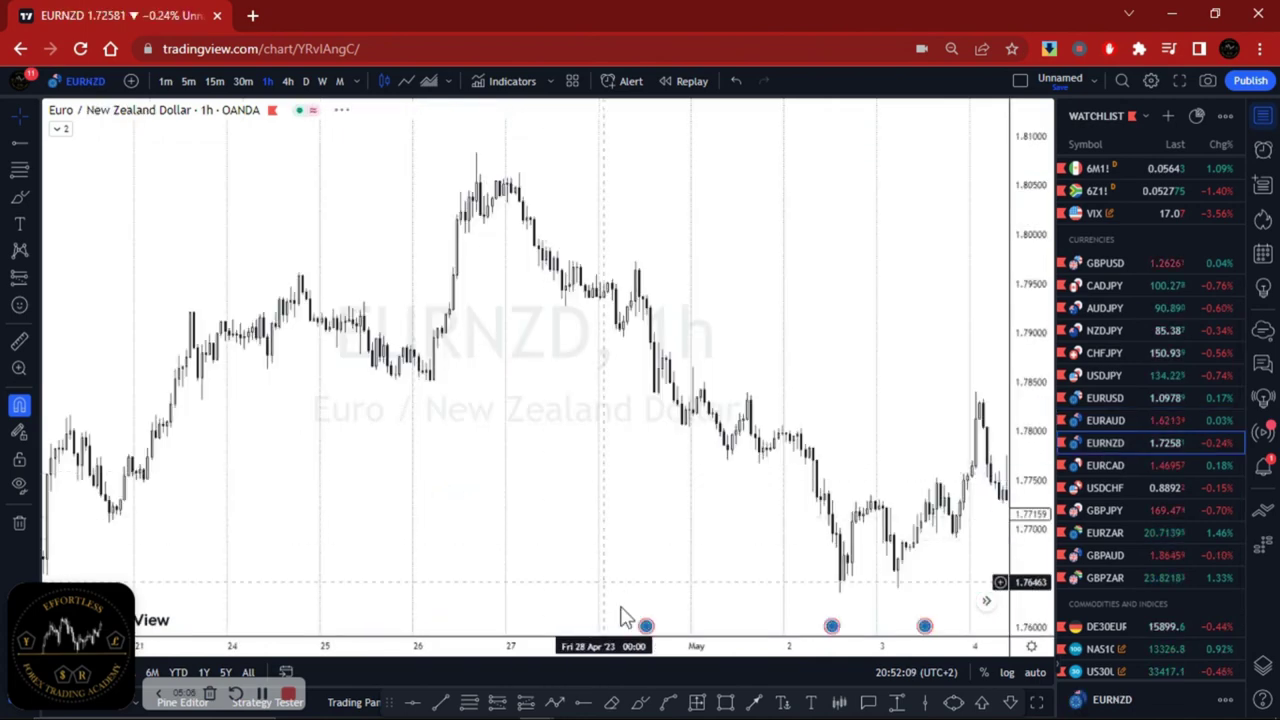
pyautogui.moveTo(428, 539); pyautogui.dragTo(426, 491)
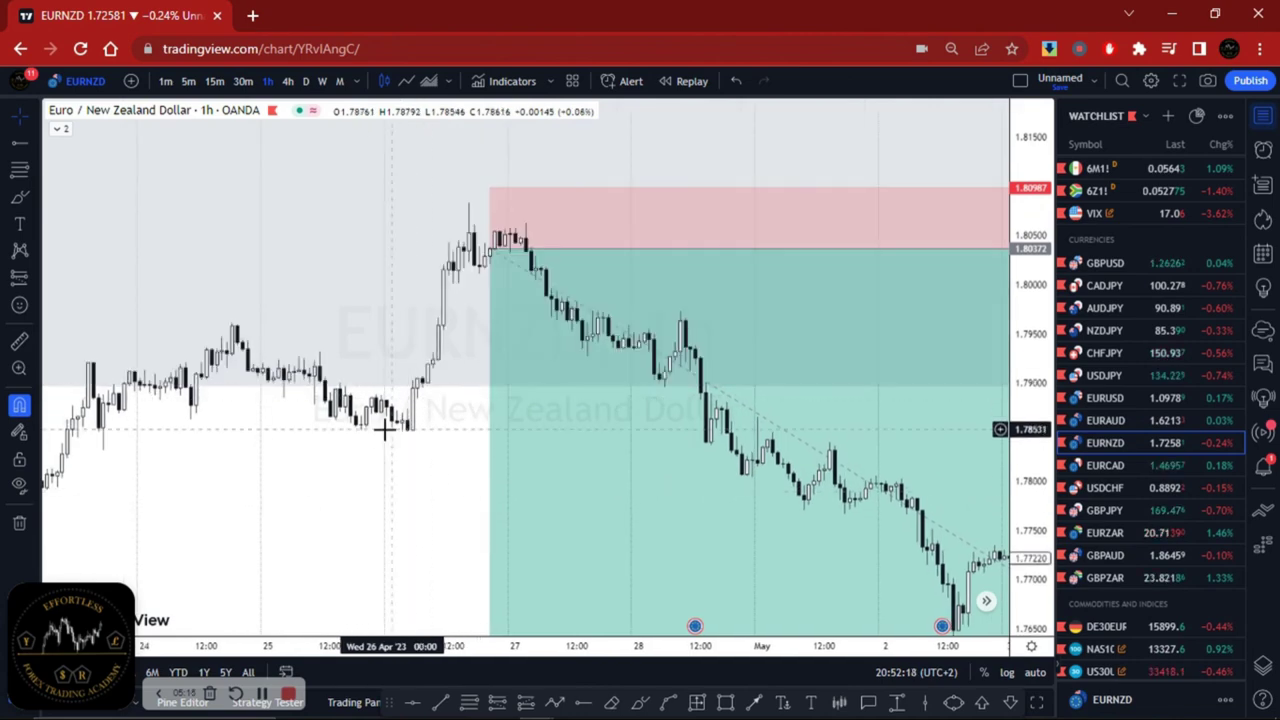
pyautogui.click(583, 703)
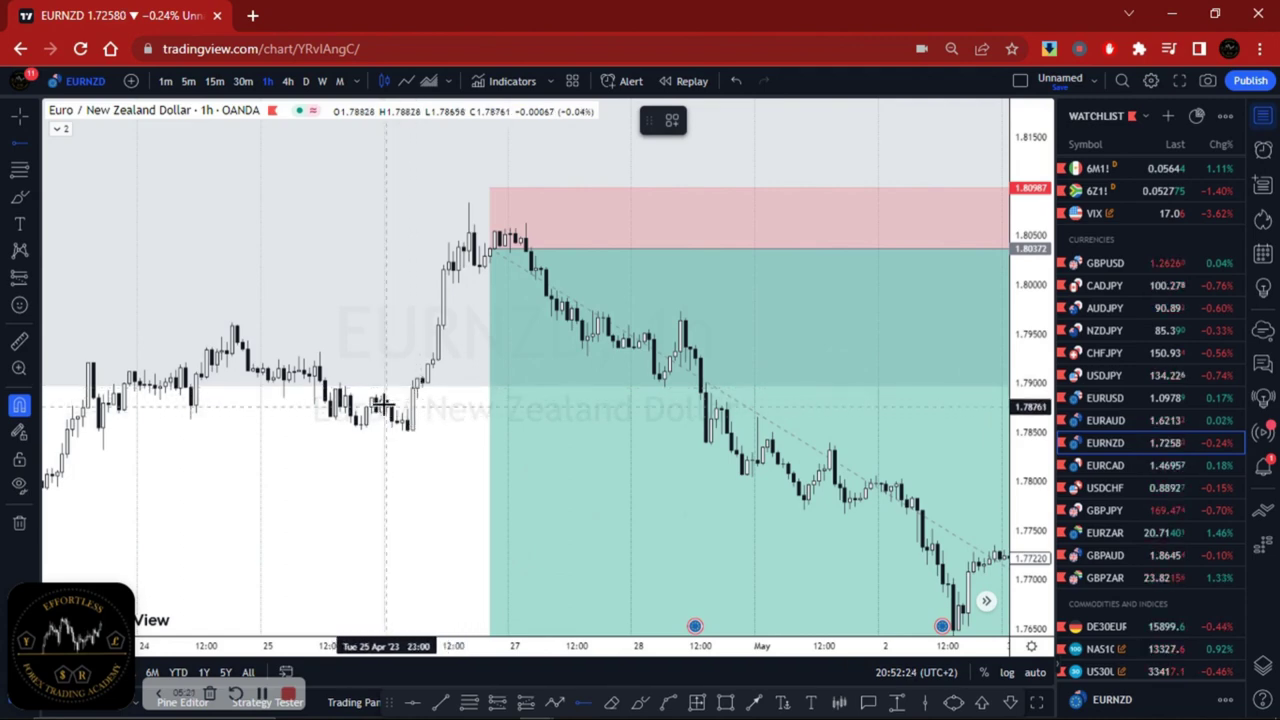
pyautogui.click(388, 399)
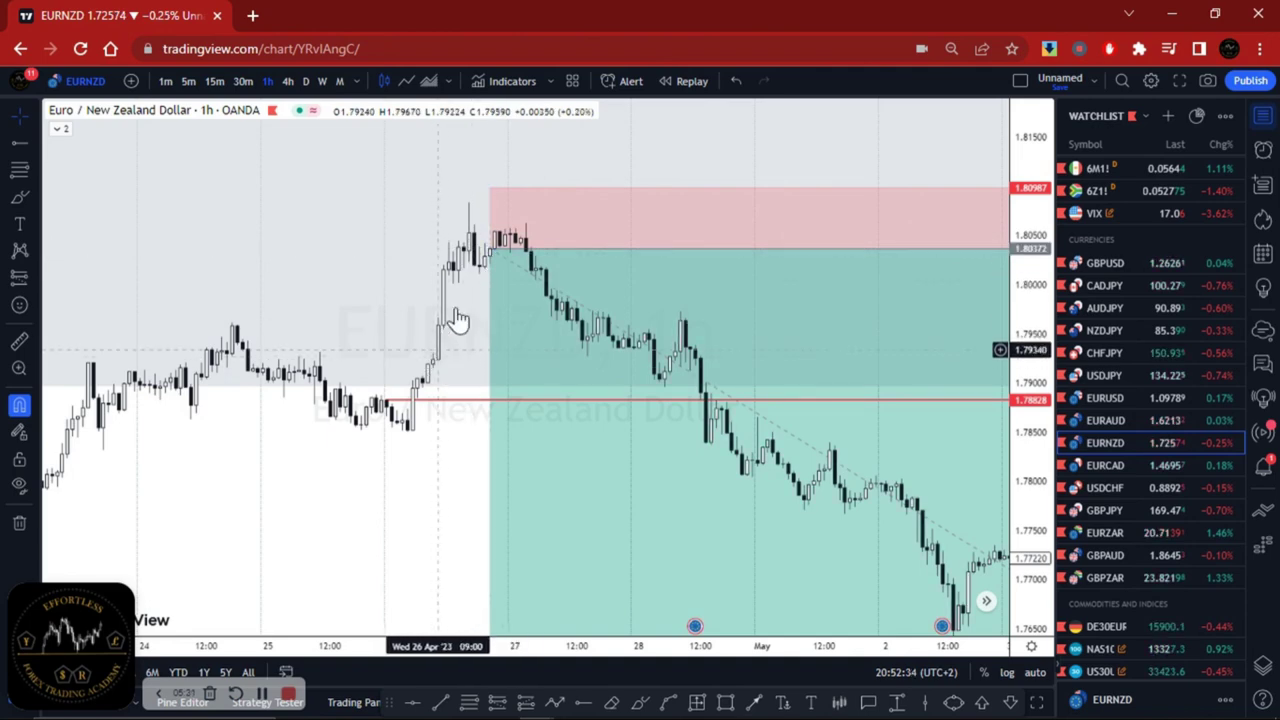
pyautogui.click(543, 234)
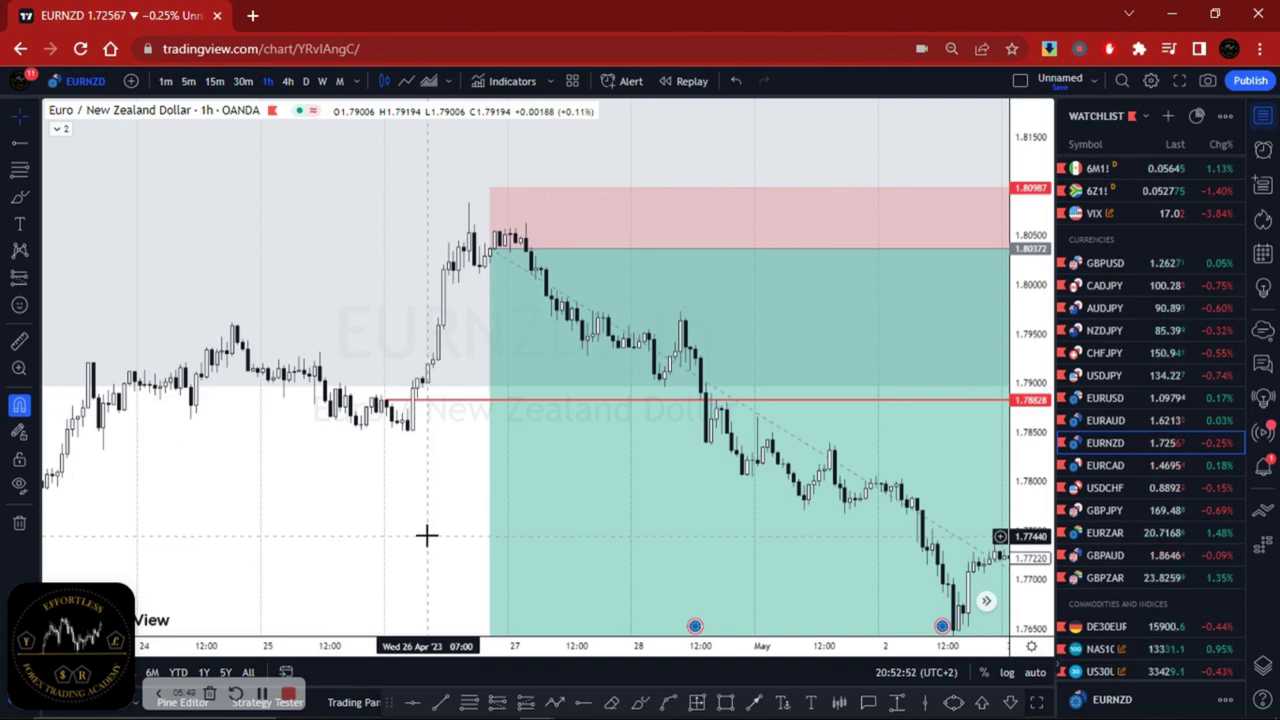
pyautogui.moveTo(590, 604)
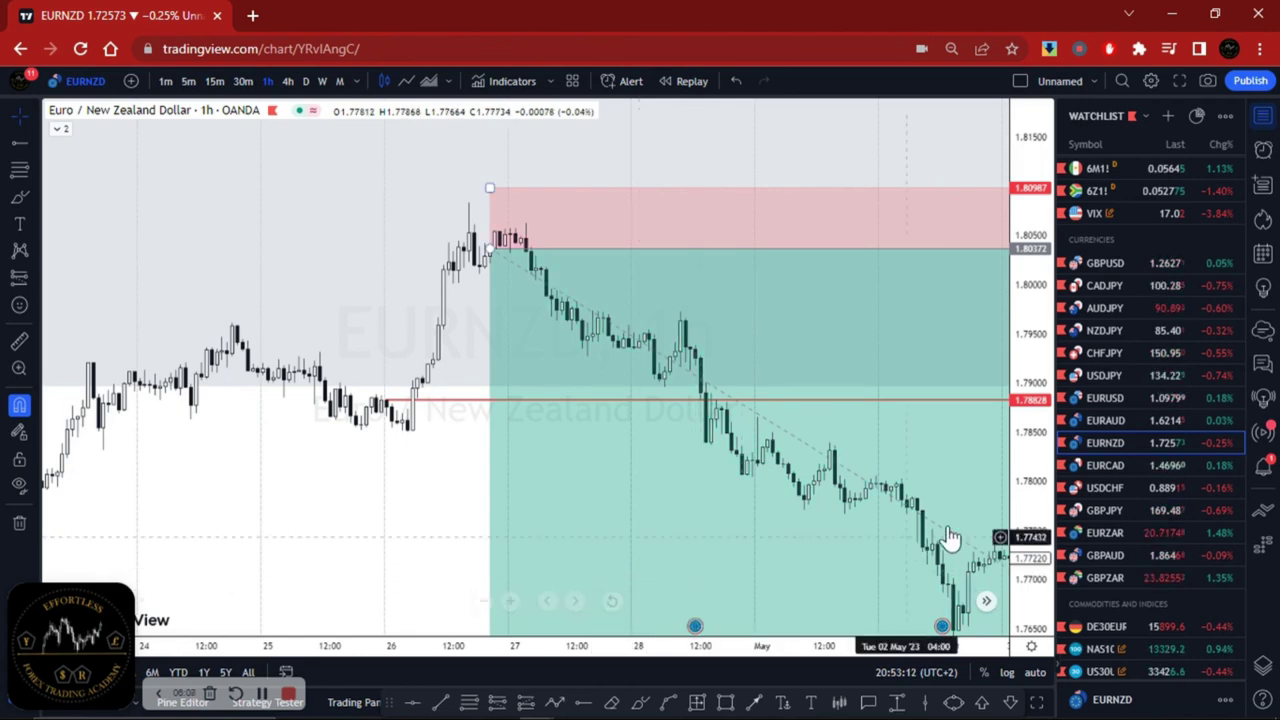
pyautogui.scroll(-2, 955, 508)
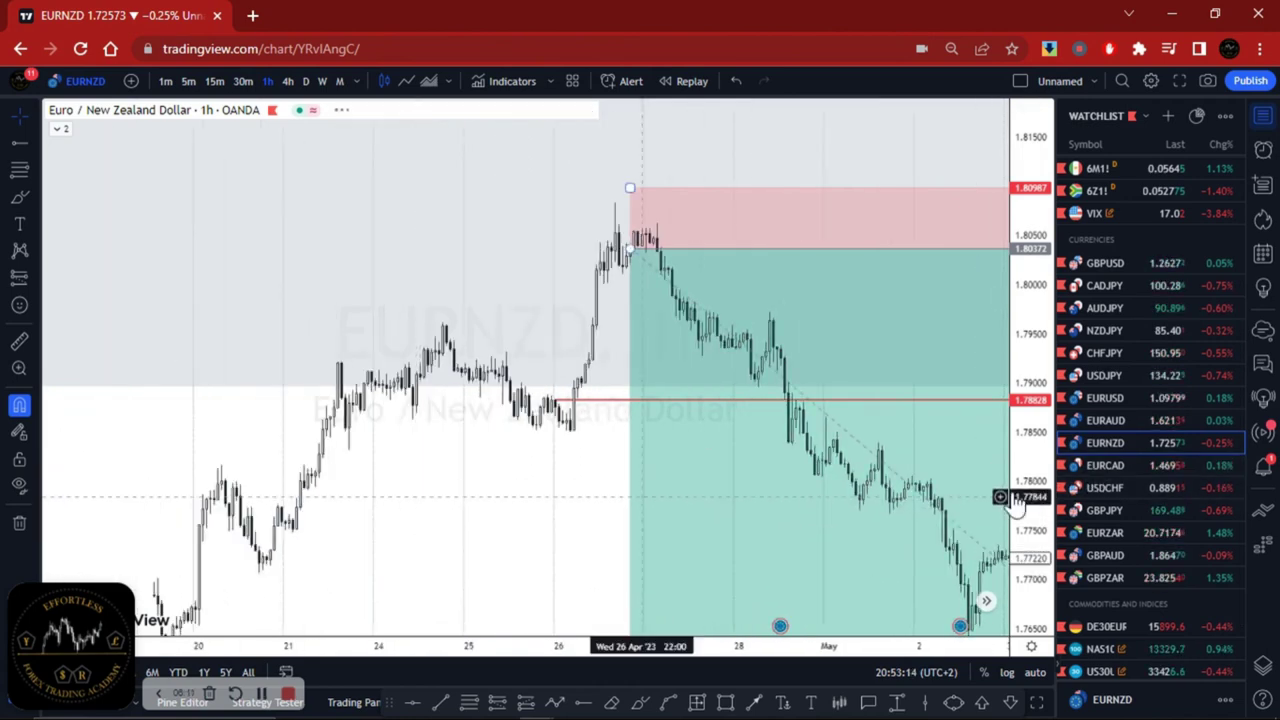
# Open the EURCAD chart and bring the start of its short position on 26 April into view.
pyautogui.click(1101, 463)
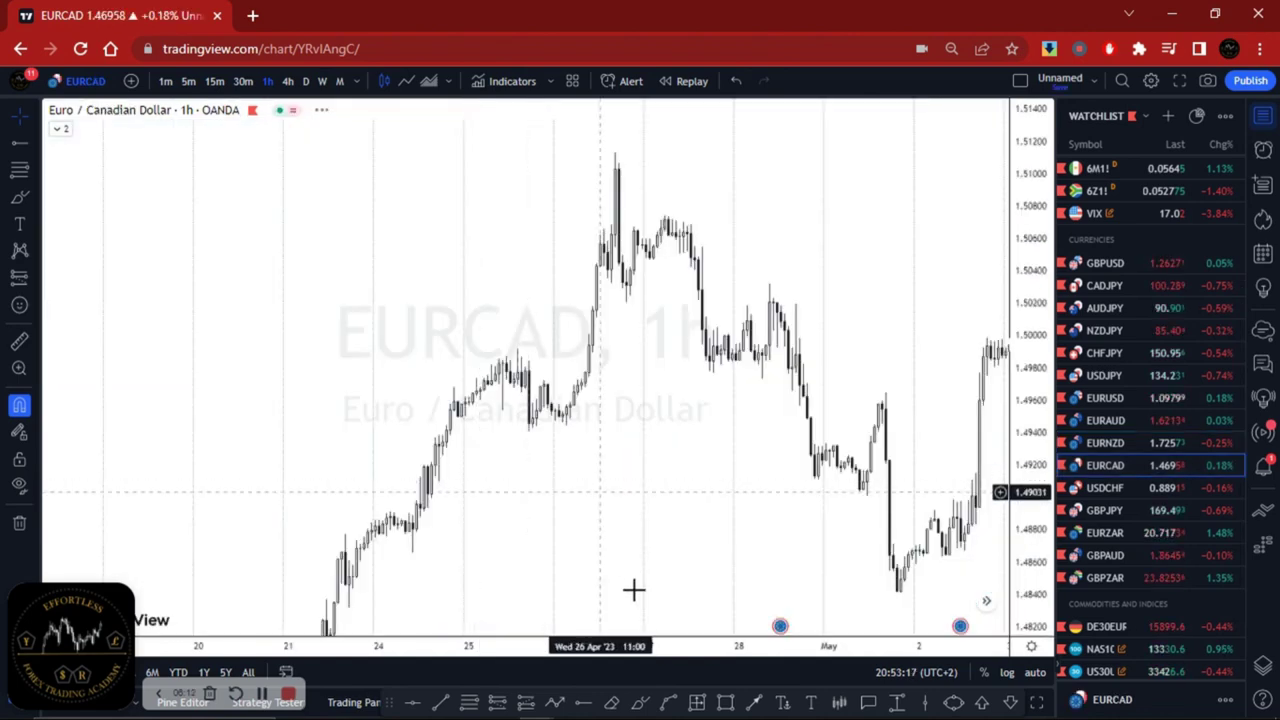
pyautogui.click(612, 600)
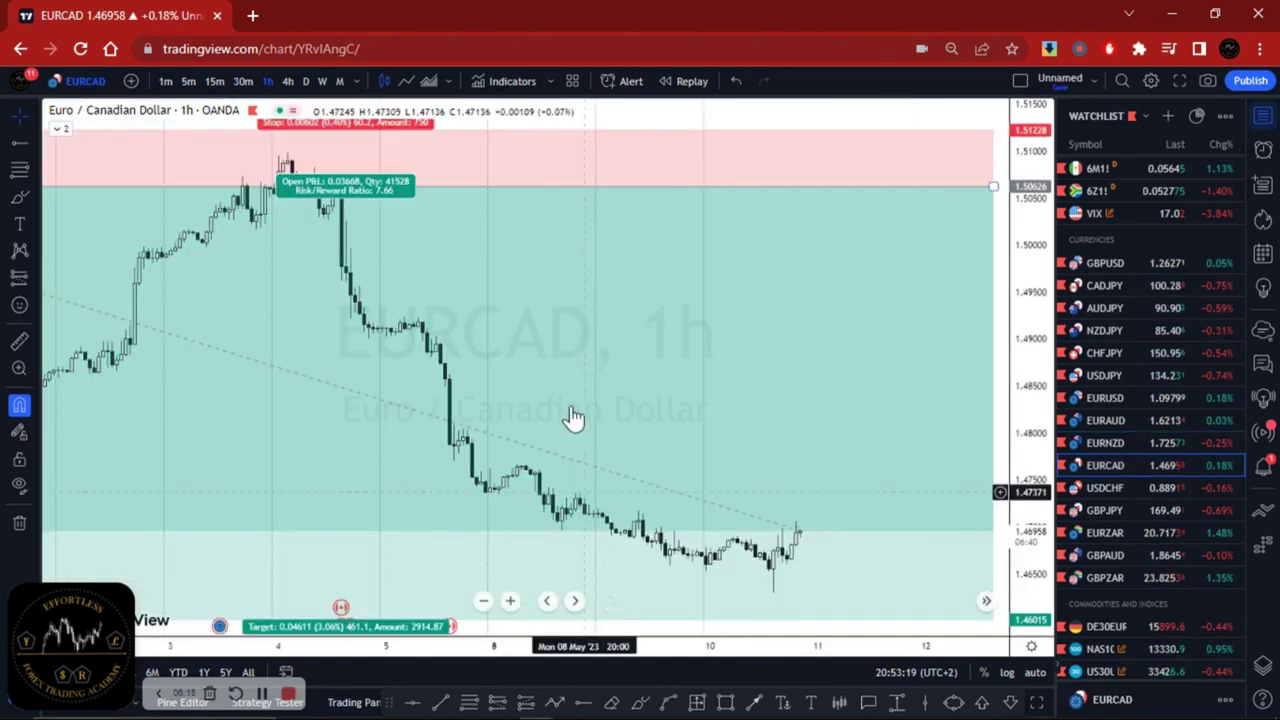
pyautogui.scroll(-3, 352, 543)
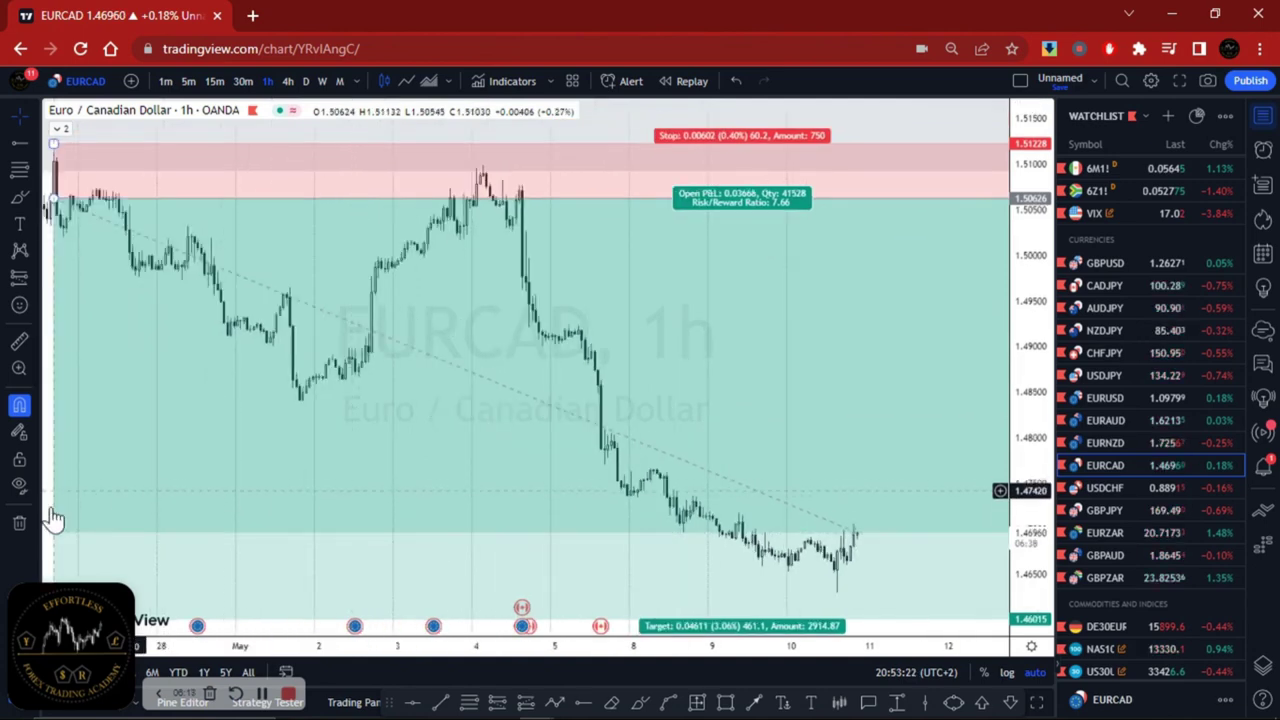
pyautogui.moveTo(94, 511); pyautogui.dragTo(566, 492)
pyautogui.scroll(3, 466, 503)
pyautogui.moveTo(423, 497); pyautogui.dragTo(586, 509)
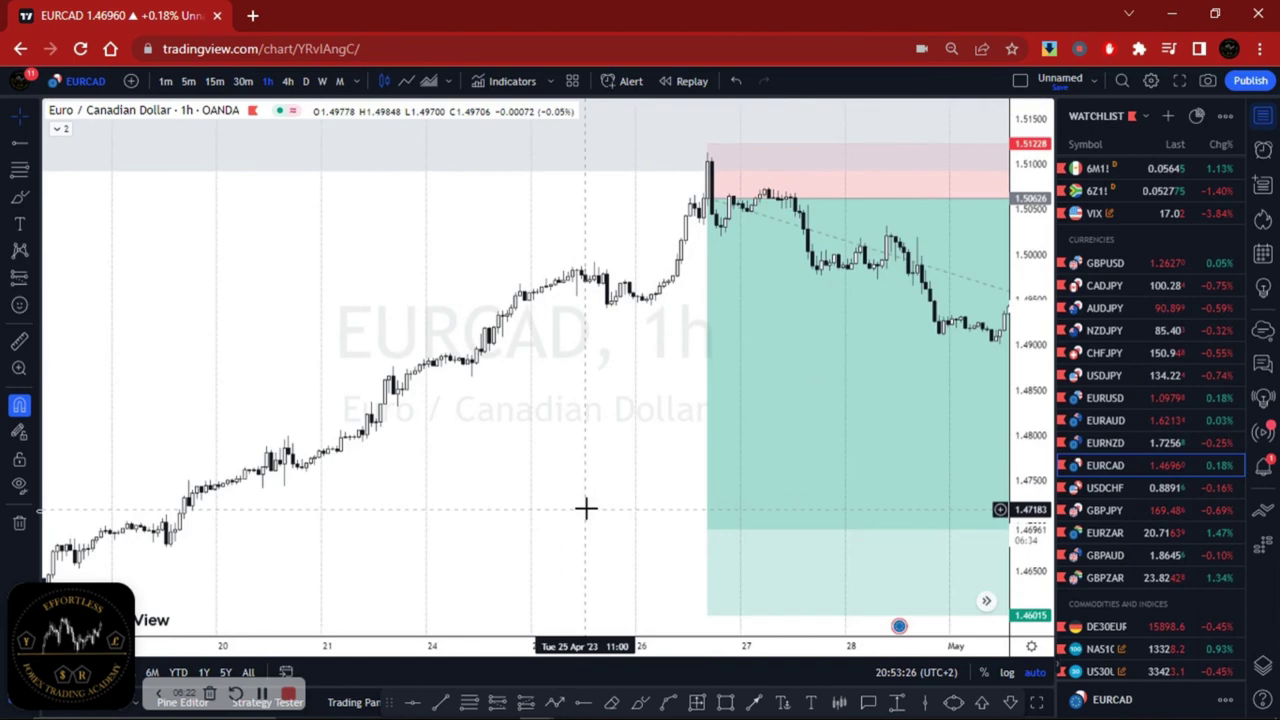
# Draw a horizontal ray on the EURCAD chart at 1.49536 from the start of the 26 April session.
pyautogui.scroll(5, 586, 509)
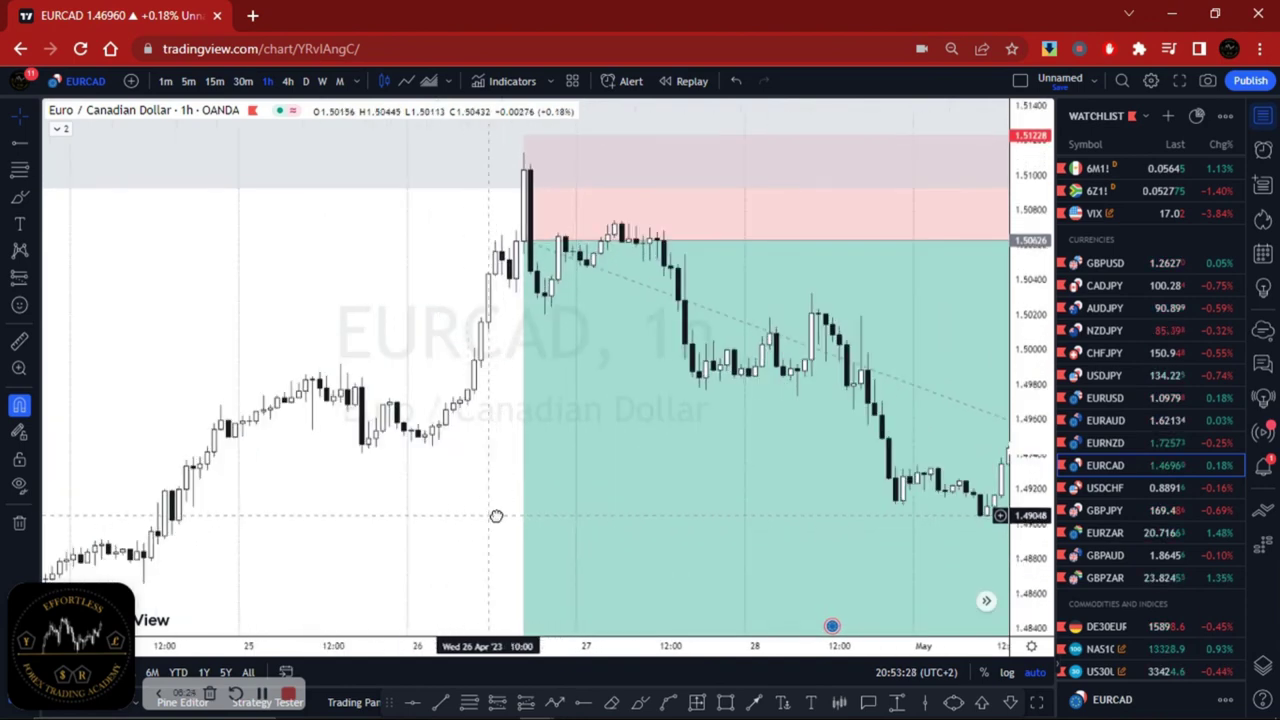
pyautogui.moveTo(496, 516); pyautogui.dragTo(497, 517)
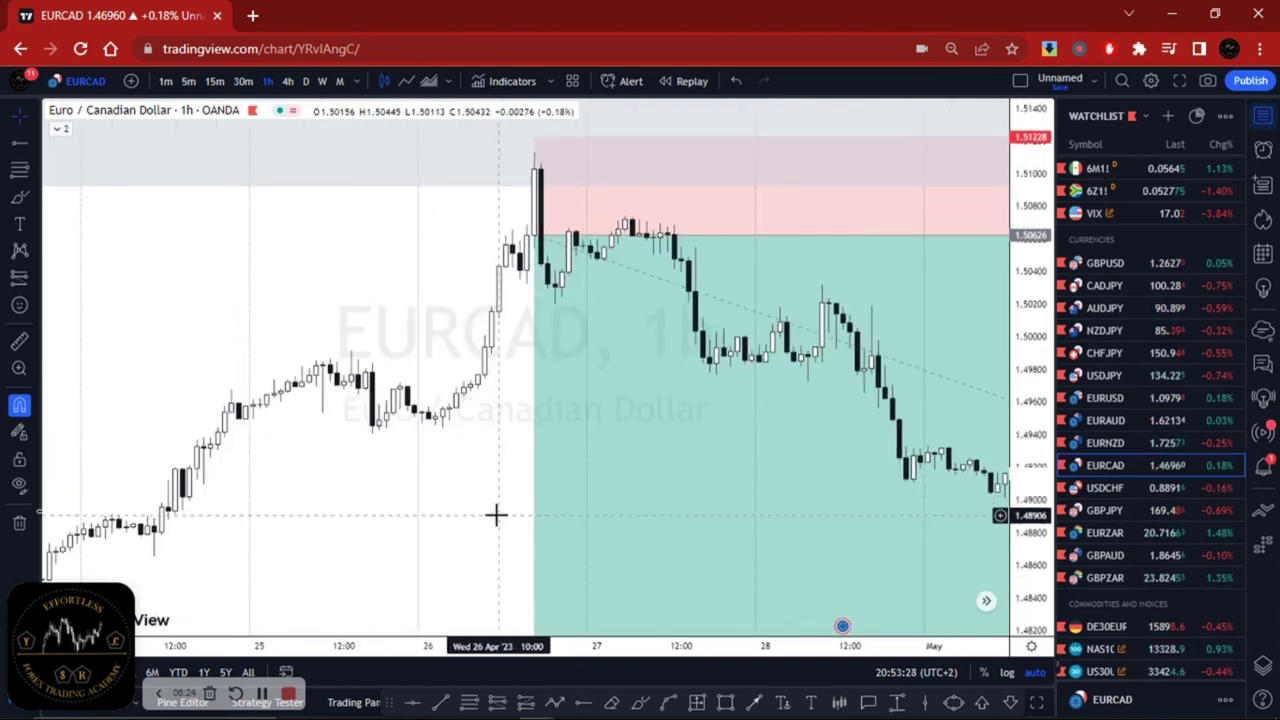
pyautogui.click(583, 702)
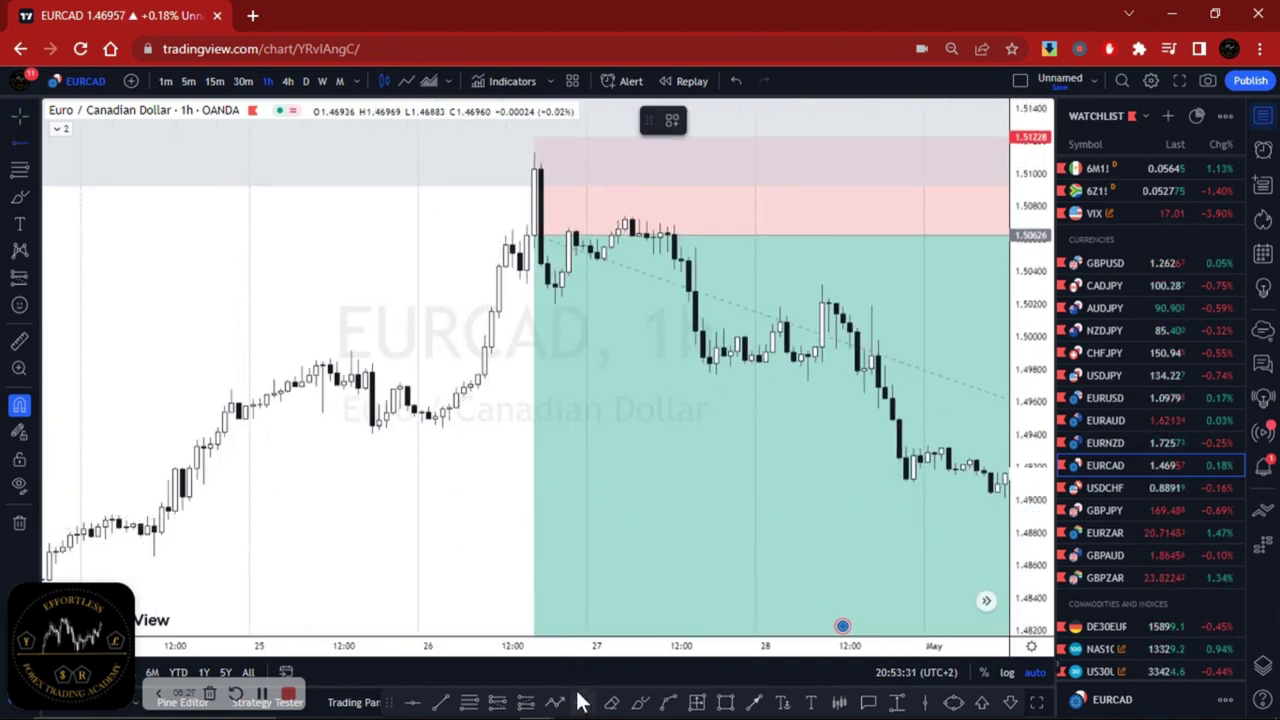
pyautogui.click(412, 413)
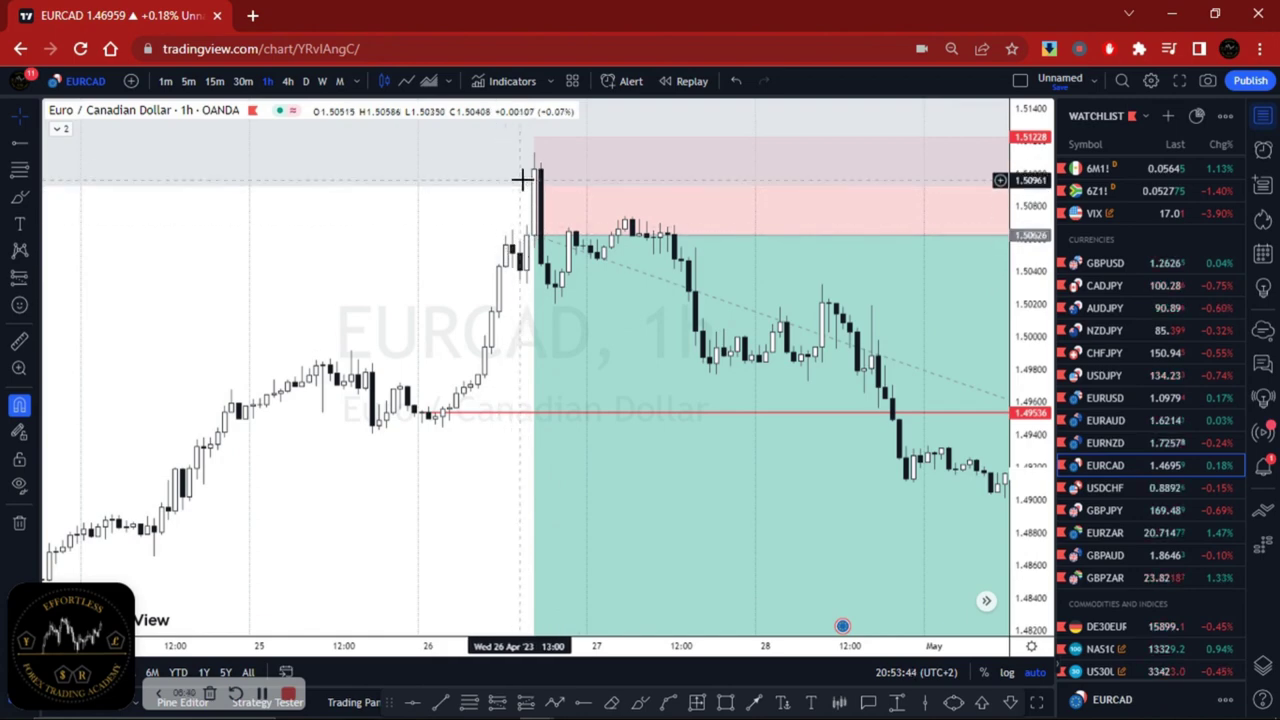
# Examine the EURCAD short entry against the ray and follow the price action from 26 April through 10 May.
pyautogui.click(571, 228)
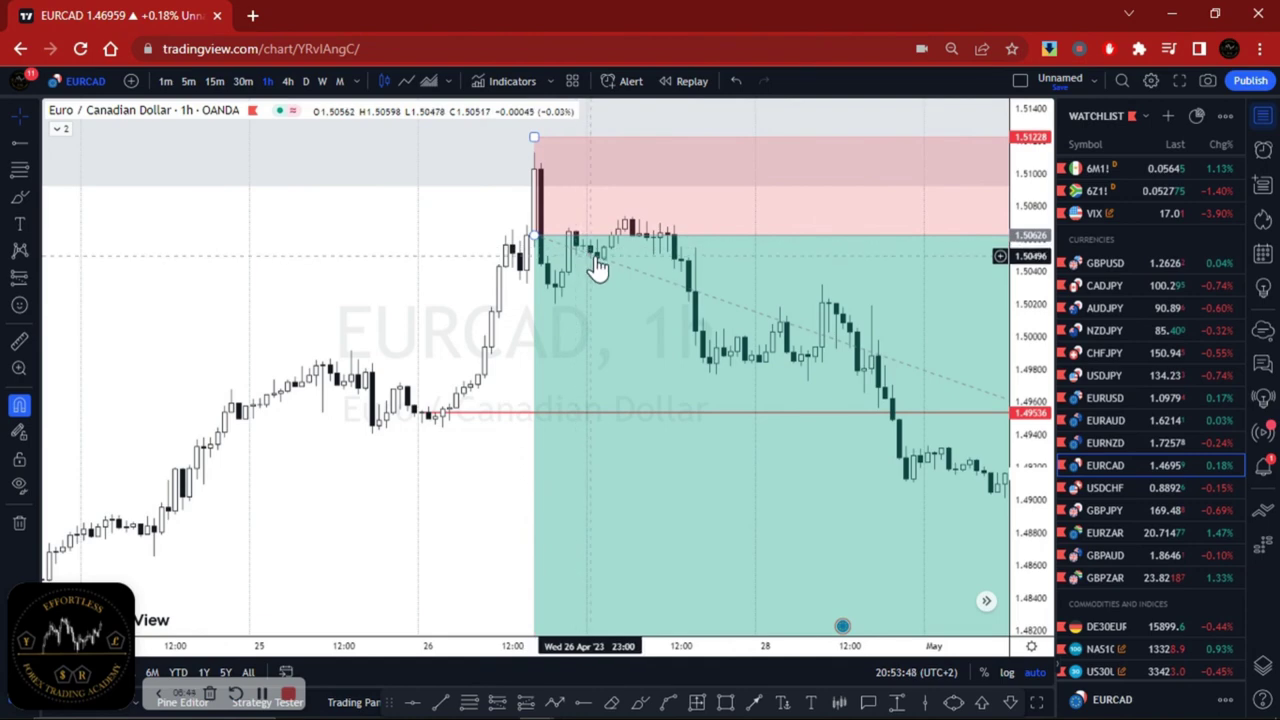
pyautogui.click(443, 377)
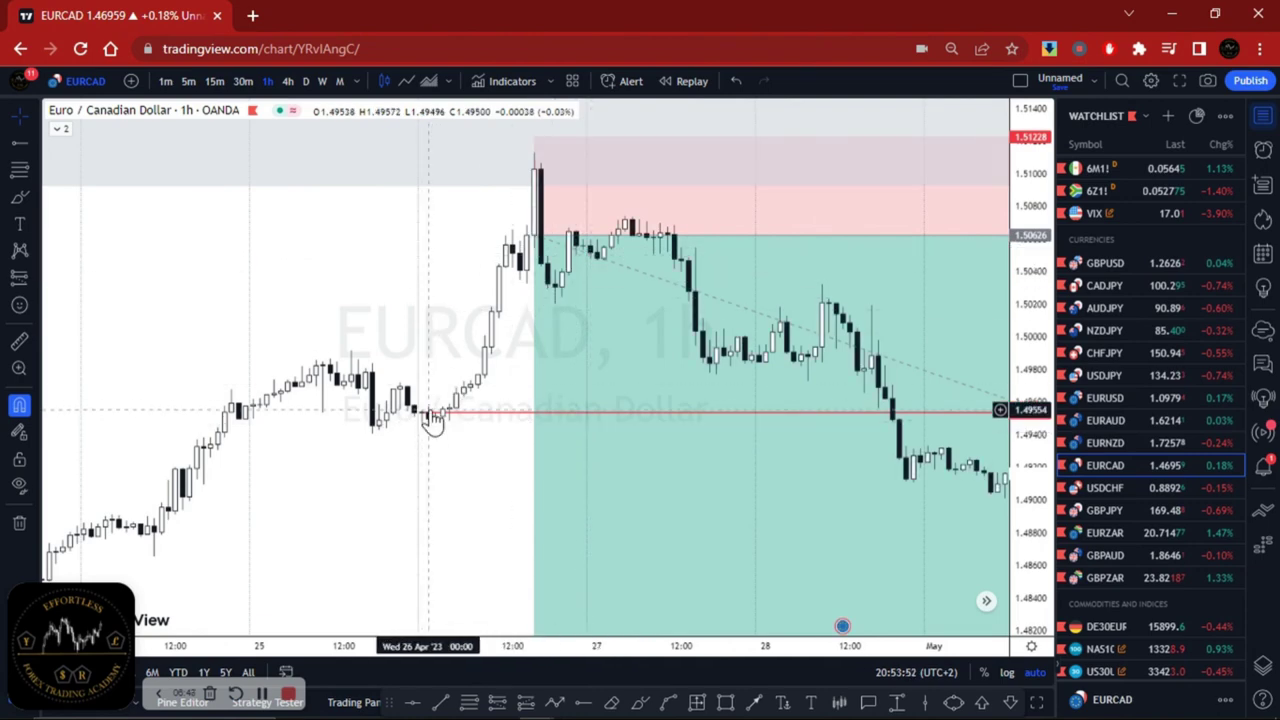
pyautogui.click(562, 421)
pyautogui.click(508, 391)
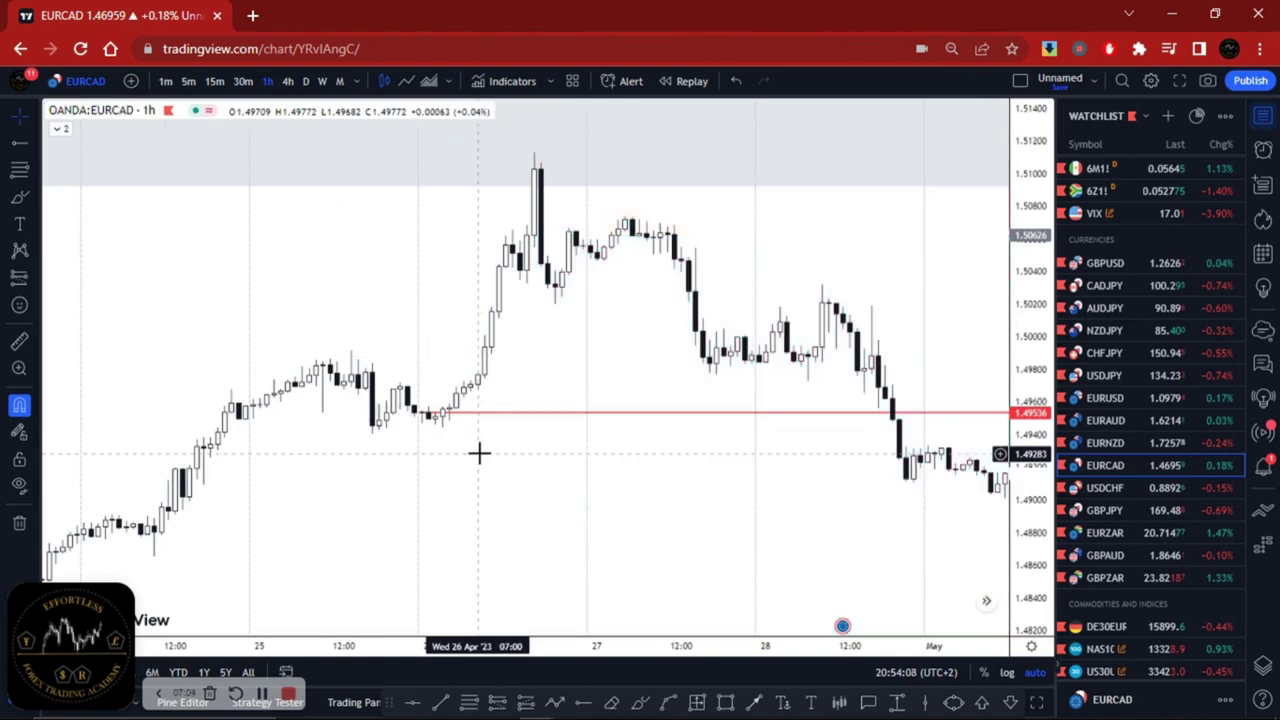
pyautogui.scroll(-2, 505, 515)
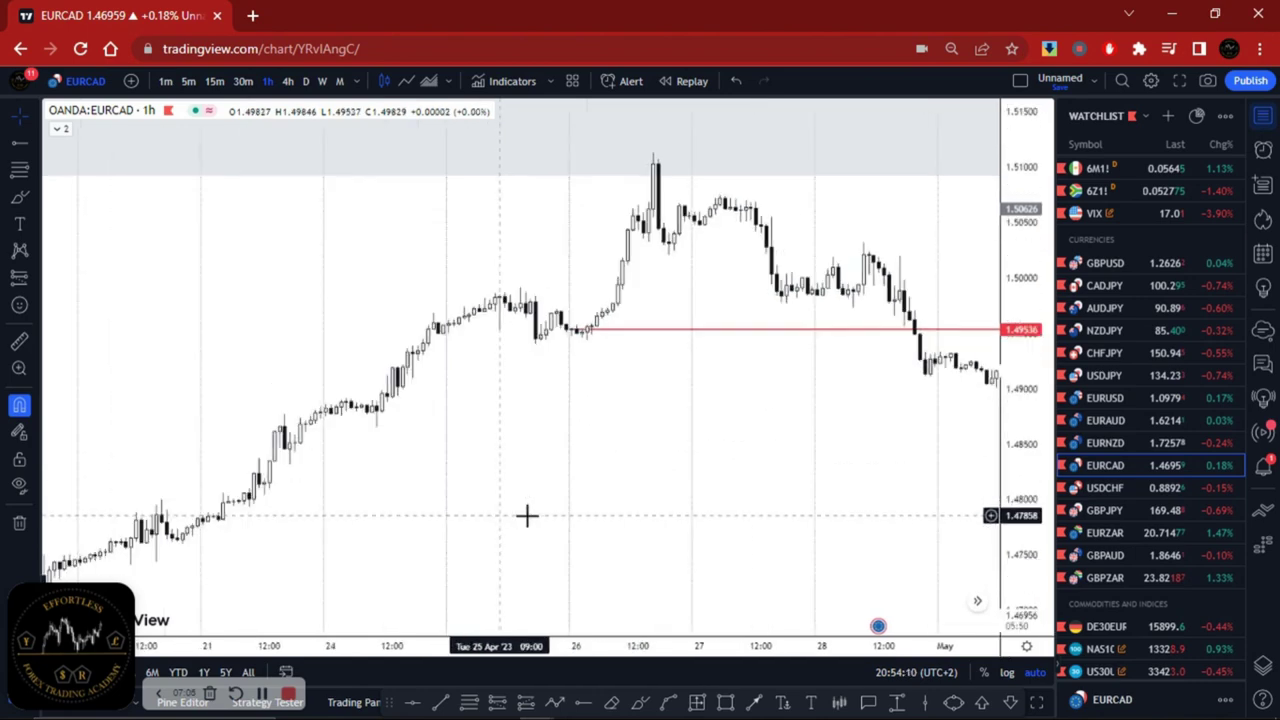
pyautogui.moveTo(563, 526); pyautogui.dragTo(436, 545)
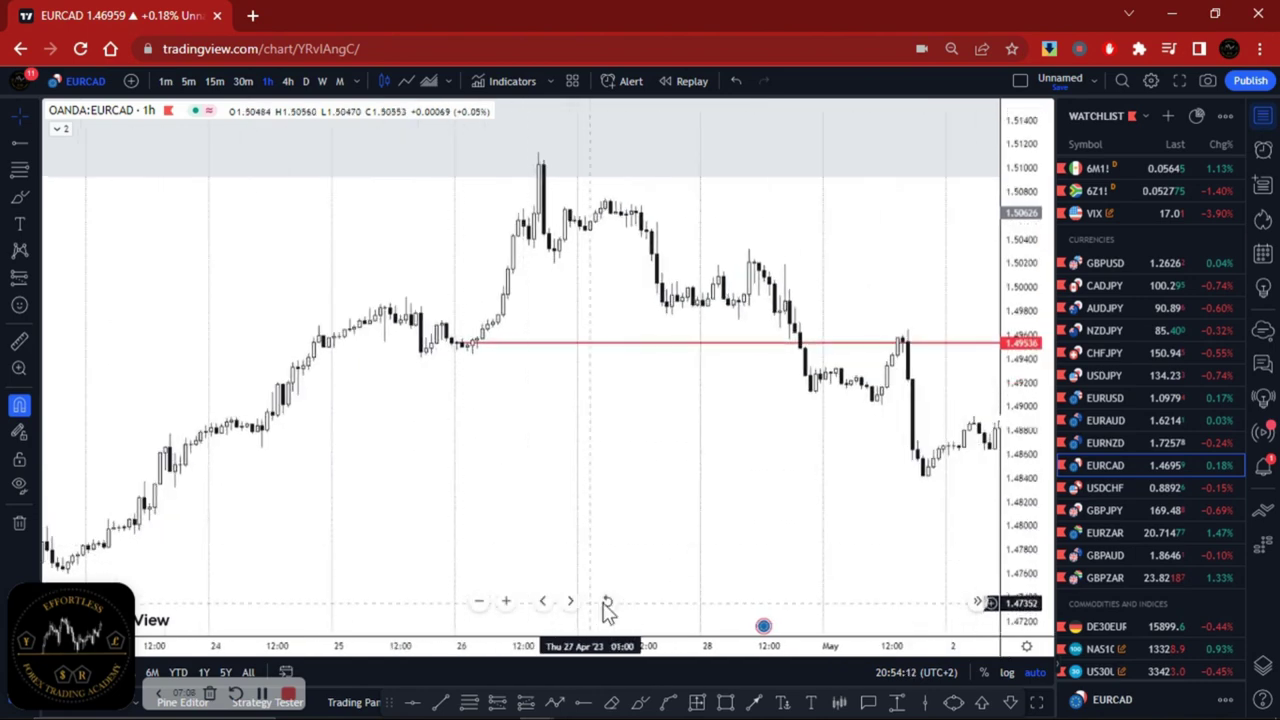
pyautogui.click(604, 600)
pyautogui.scroll(-1, 423, 492)
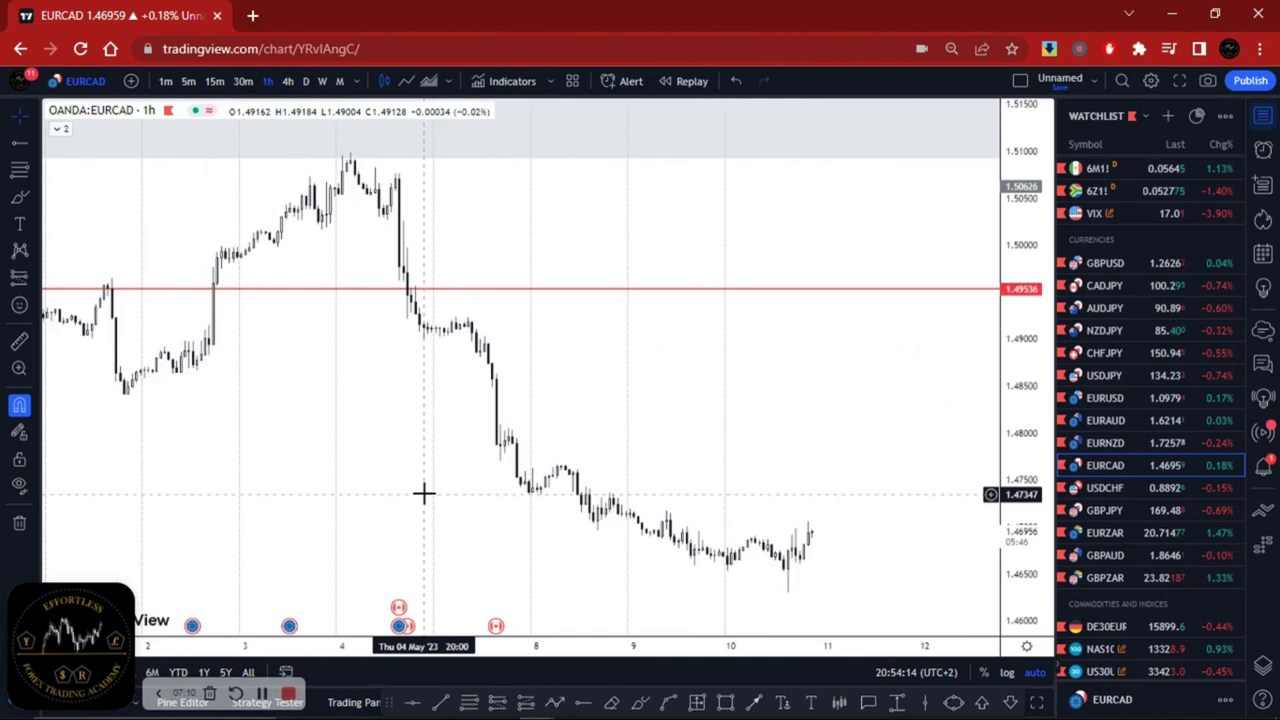
pyautogui.scroll(-1, 423, 492)
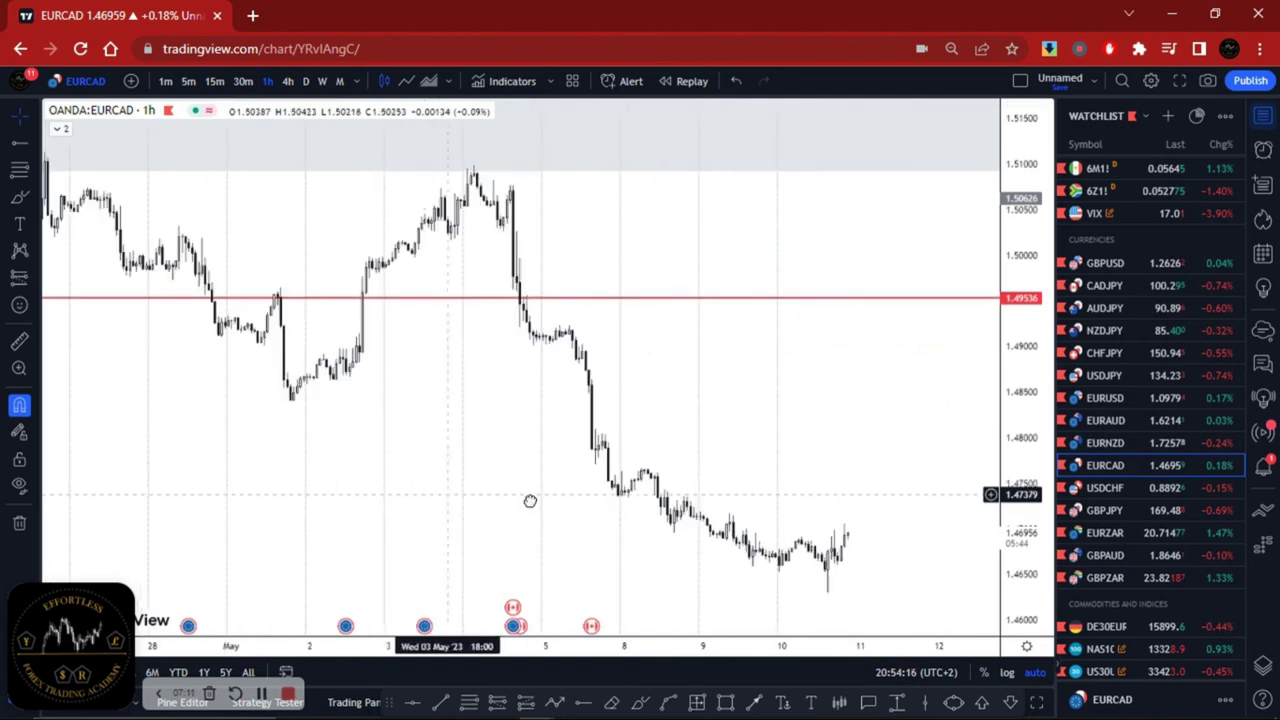
pyautogui.moveTo(487, 493); pyautogui.dragTo(657, 514)
pyautogui.moveTo(514, 497); pyautogui.dragTo(657, 500)
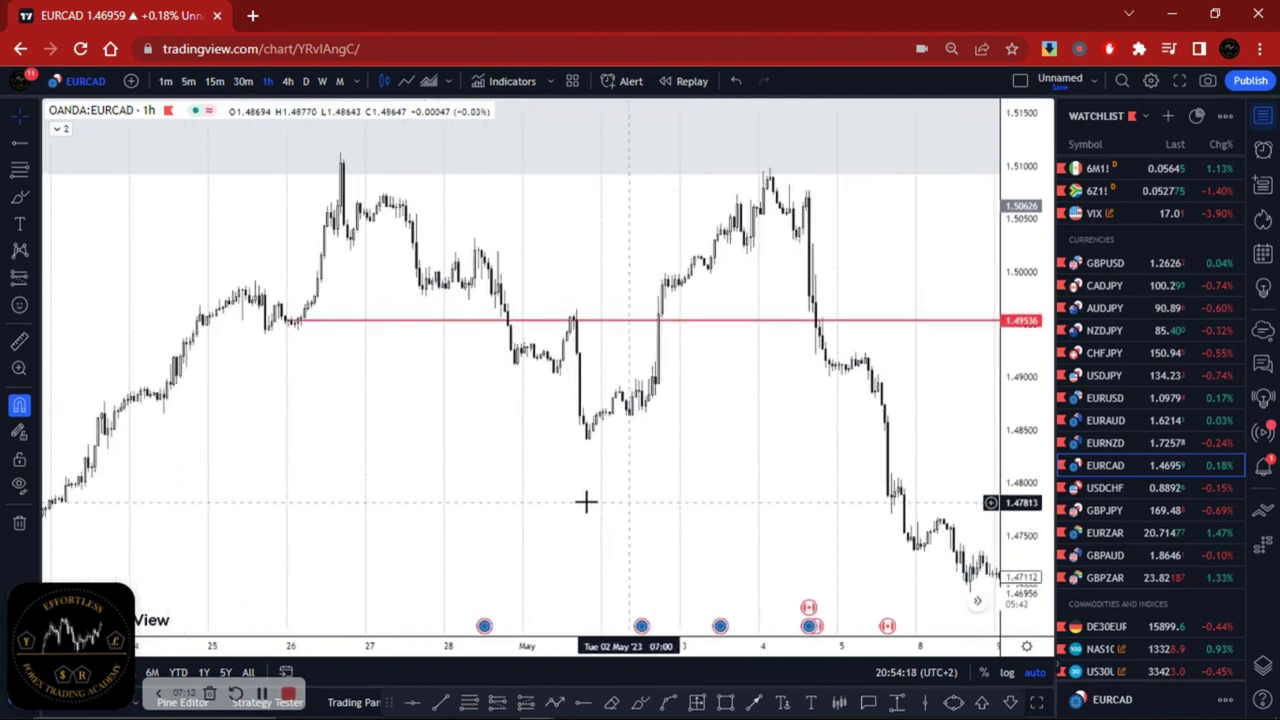
# Switch EURCAD to the daily timeframe and inspect the 26 April candle against the ray and short position.
pyautogui.click(305, 81)
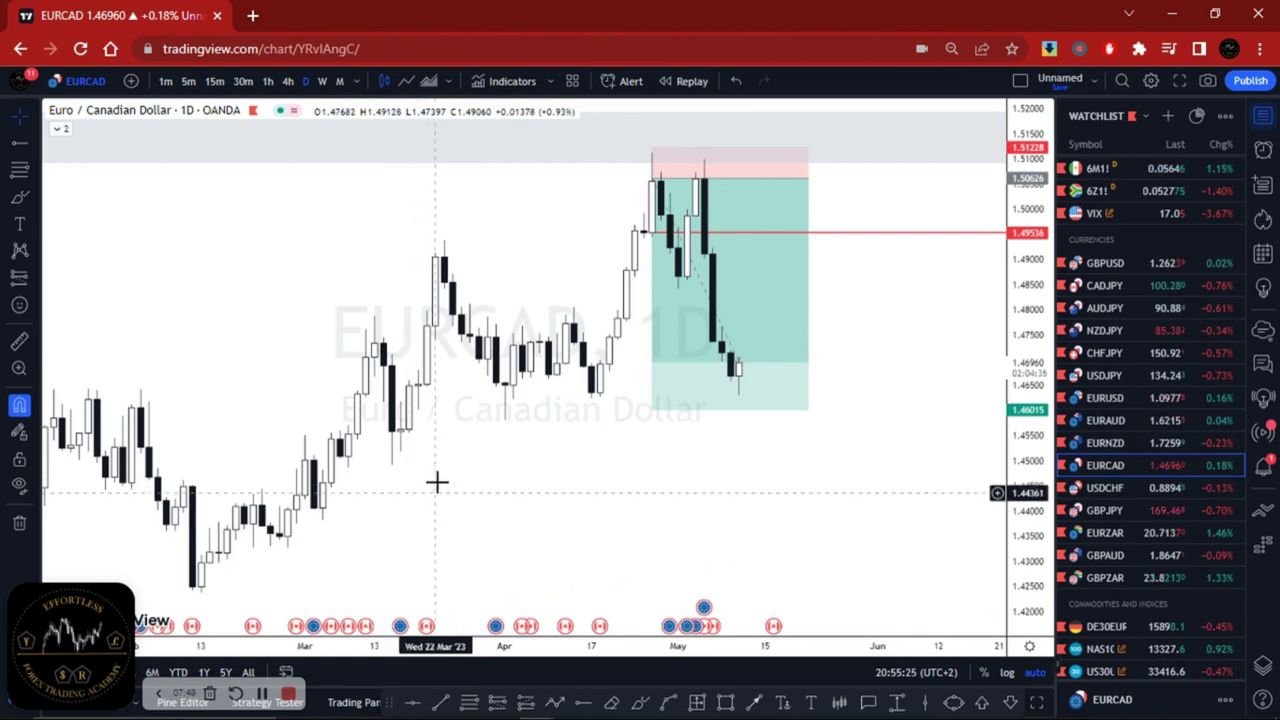
pyautogui.scroll(1, 536, 492)
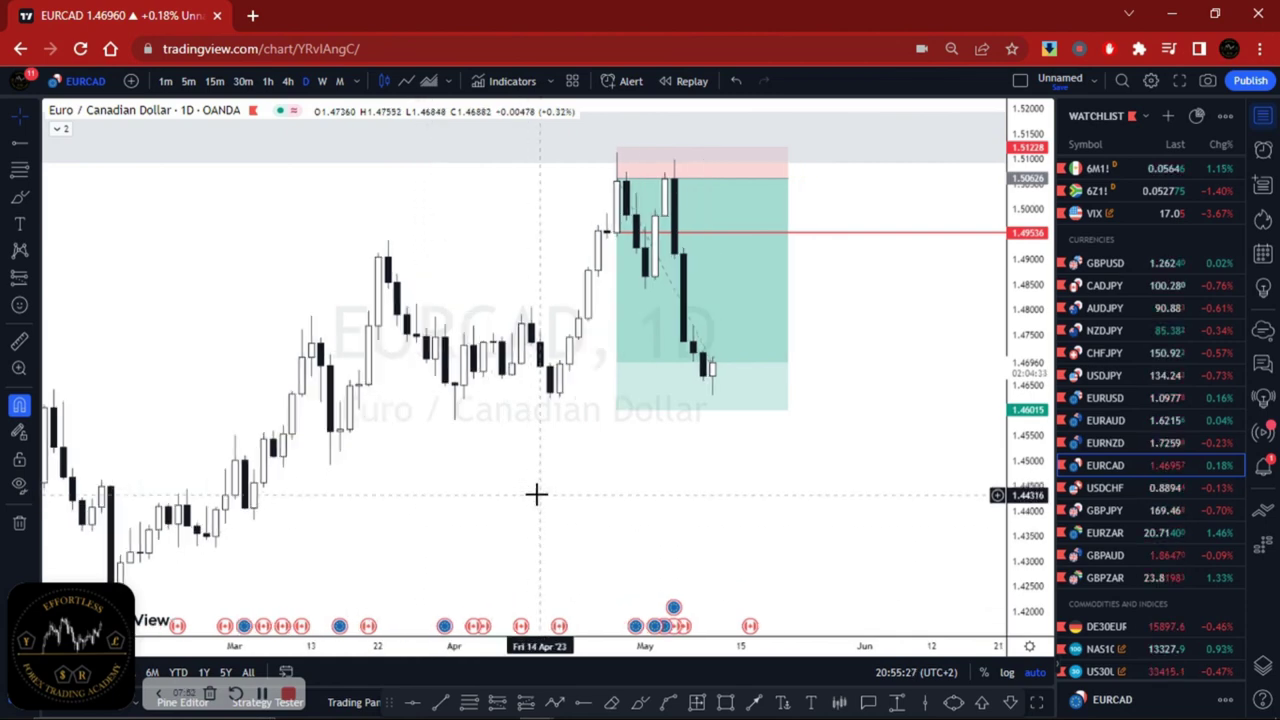
pyautogui.scroll(2, 536, 495)
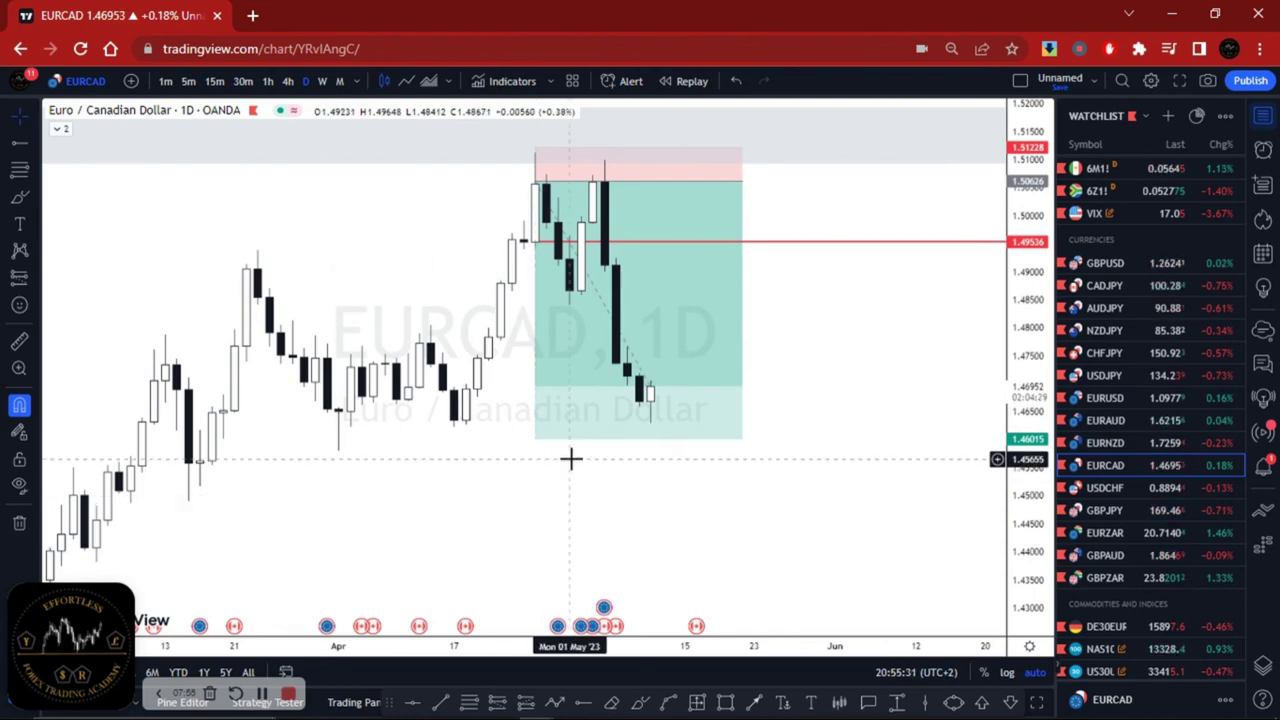
pyautogui.click(580, 363)
pyautogui.click(528, 255)
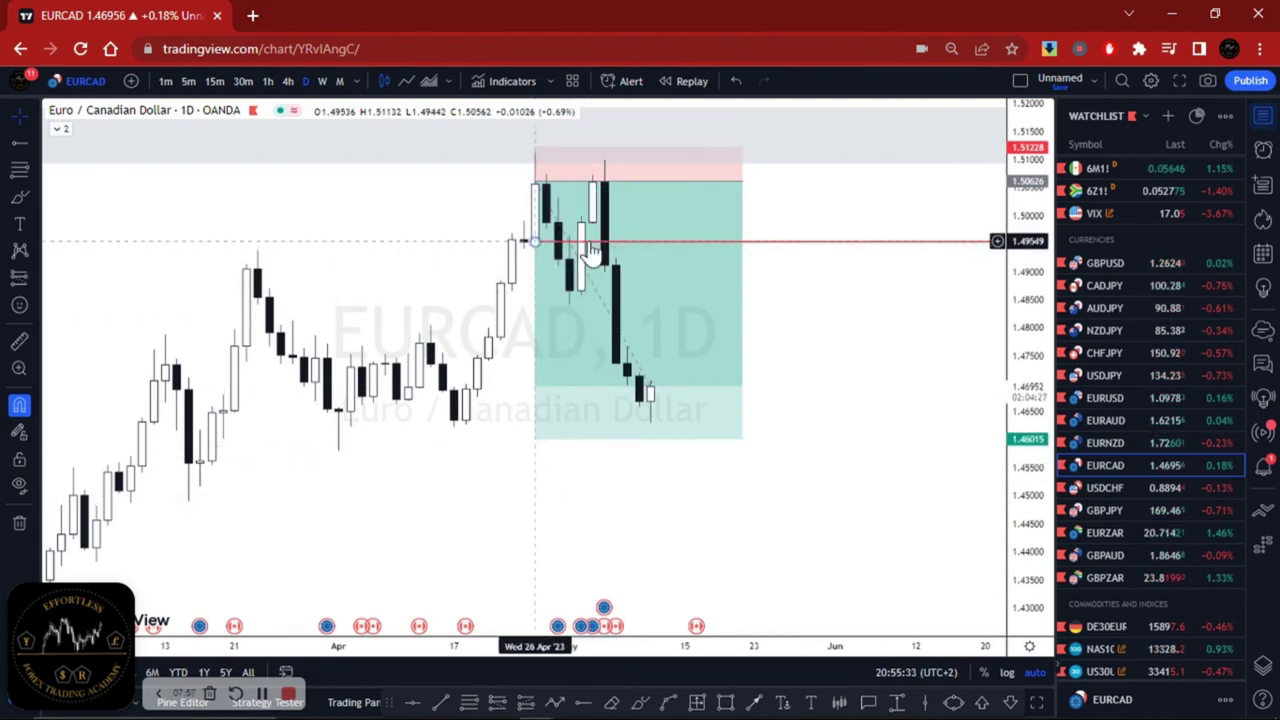
pyautogui.click(532, 178)
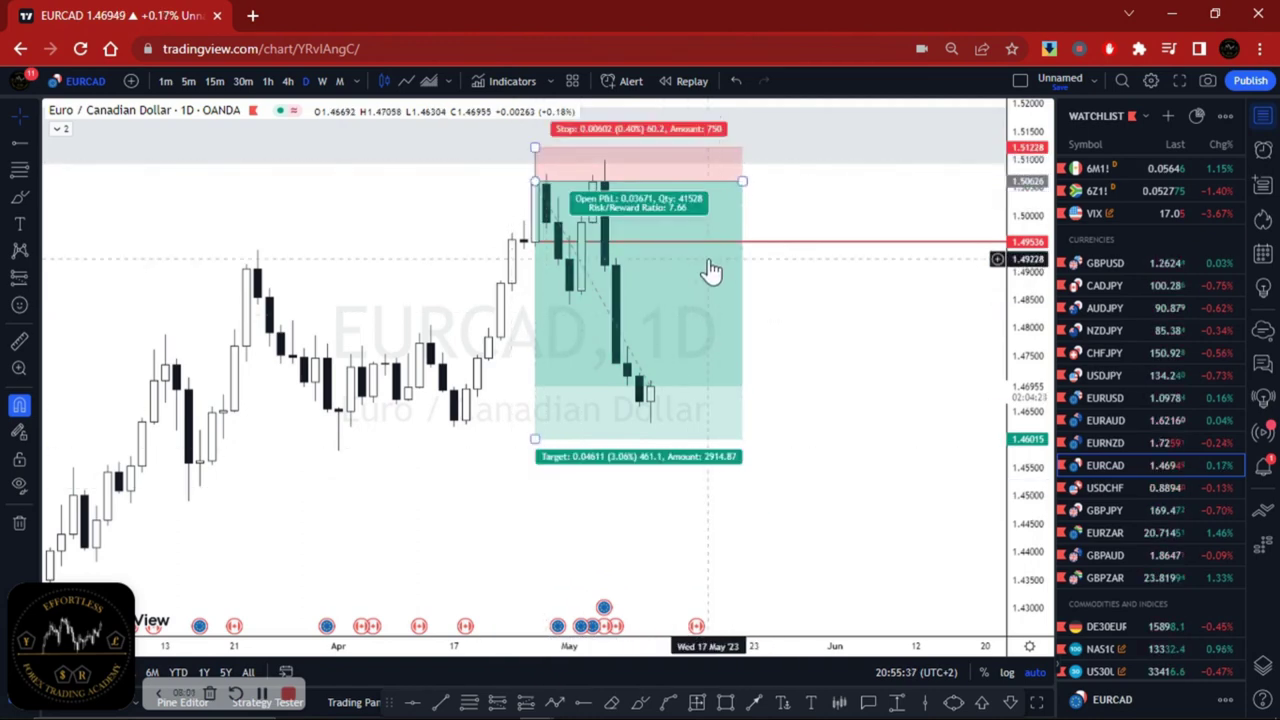
pyautogui.click(940, 423)
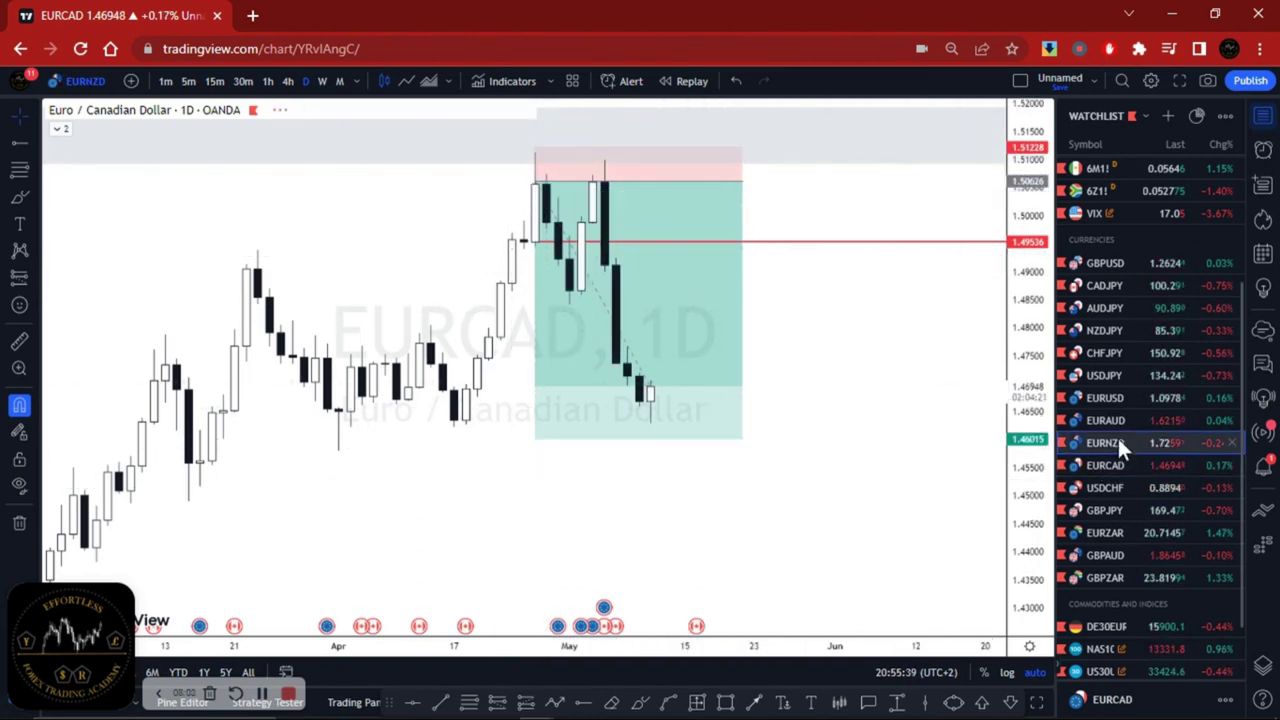
# Open the EURNZD daily chart and inspect the short position's entry, stop and target around the 26 April candle.
pyautogui.click(1117, 438)
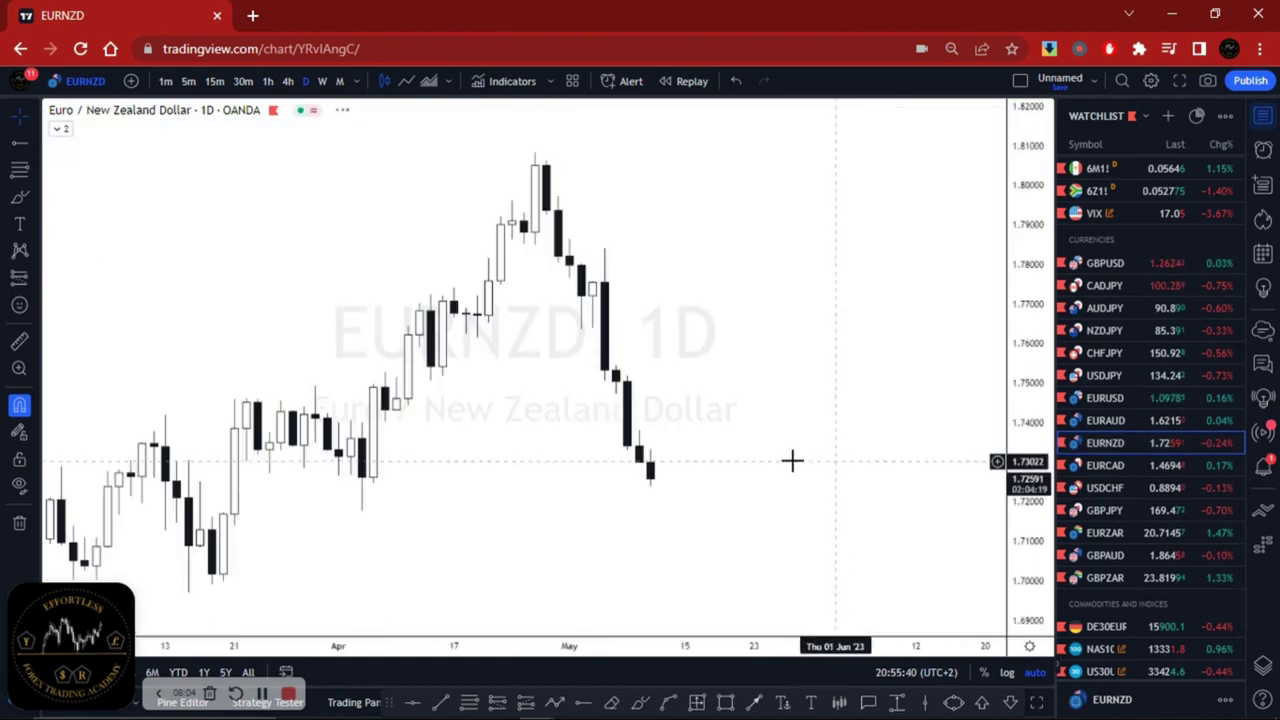
pyautogui.click(534, 230)
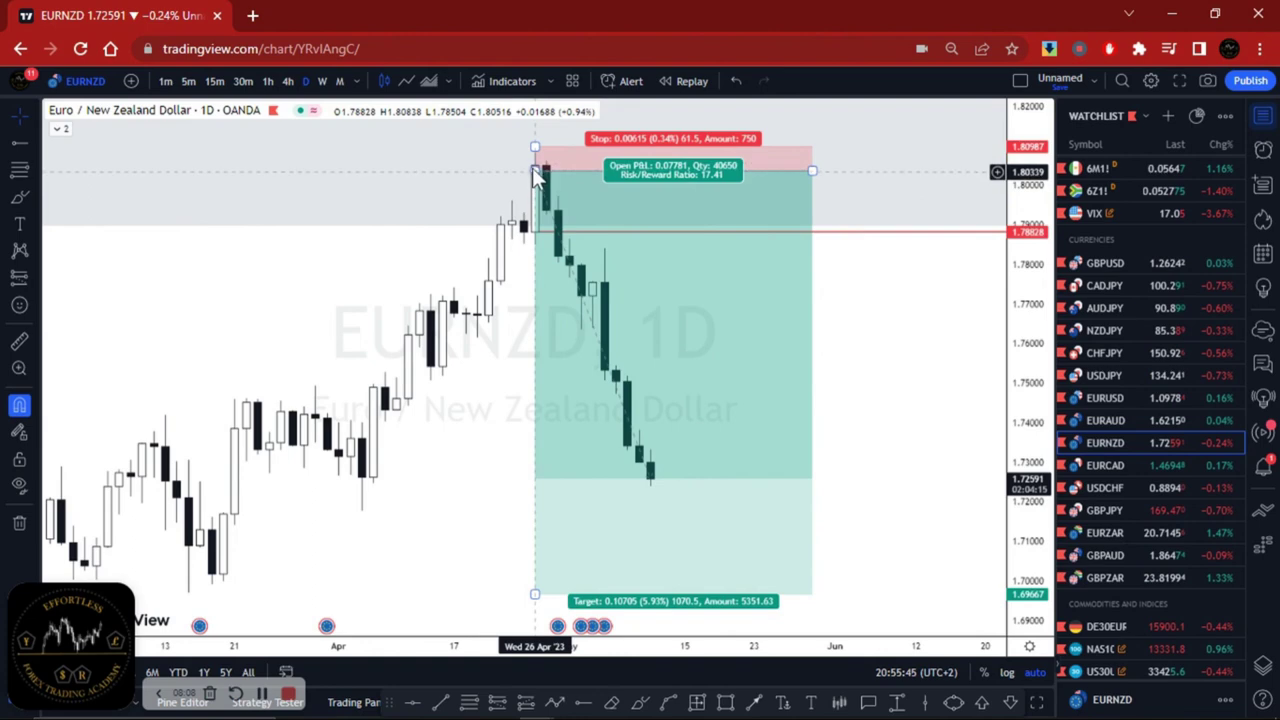
pyautogui.click(526, 176)
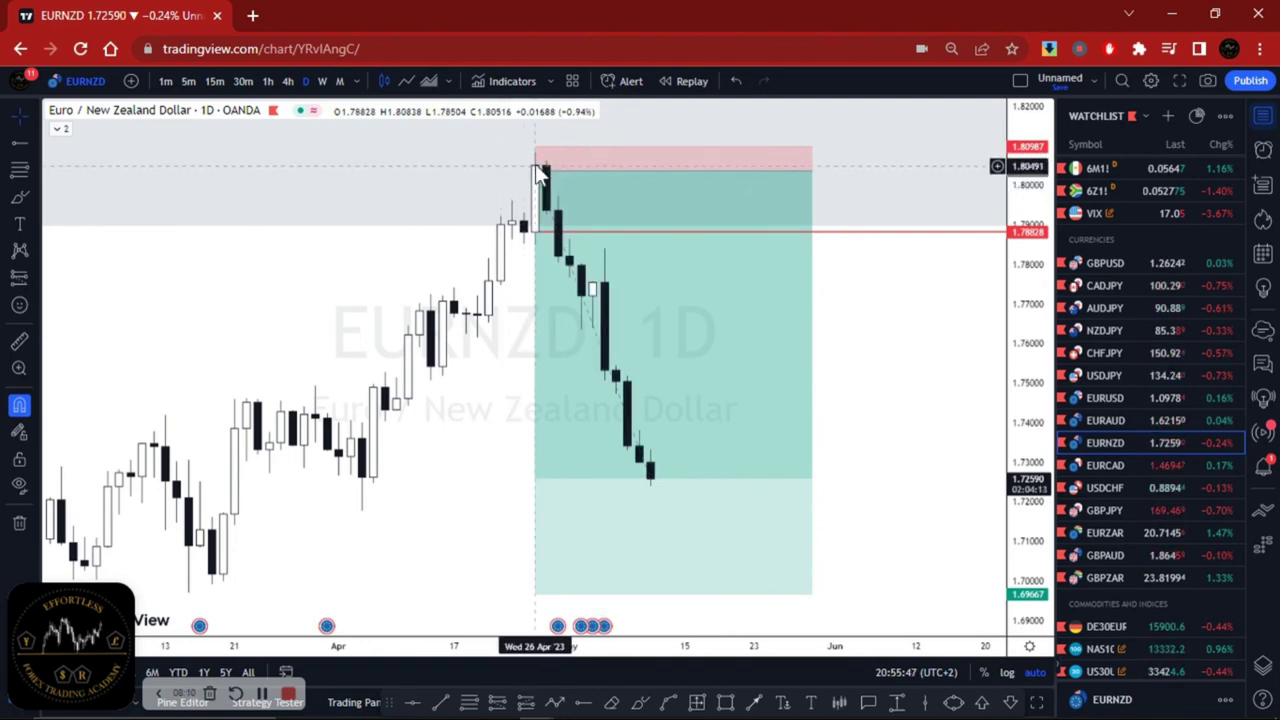
pyautogui.click(531, 171)
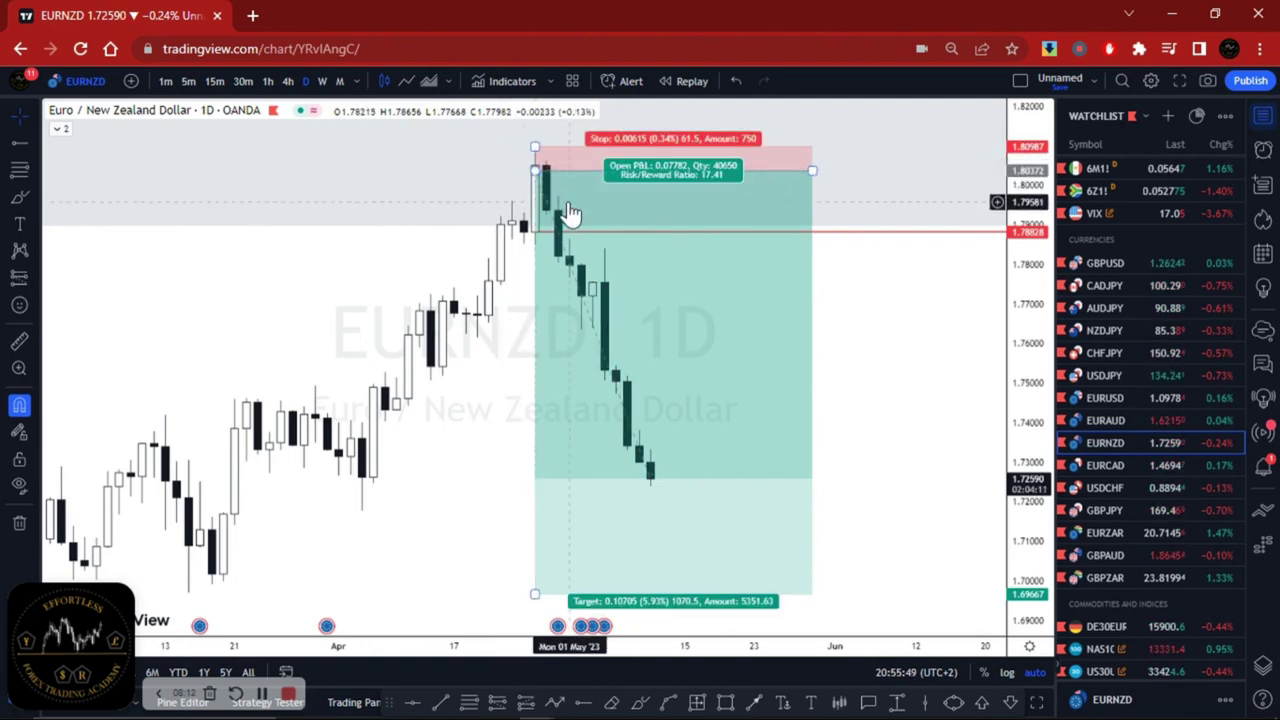
pyautogui.click(817, 457)
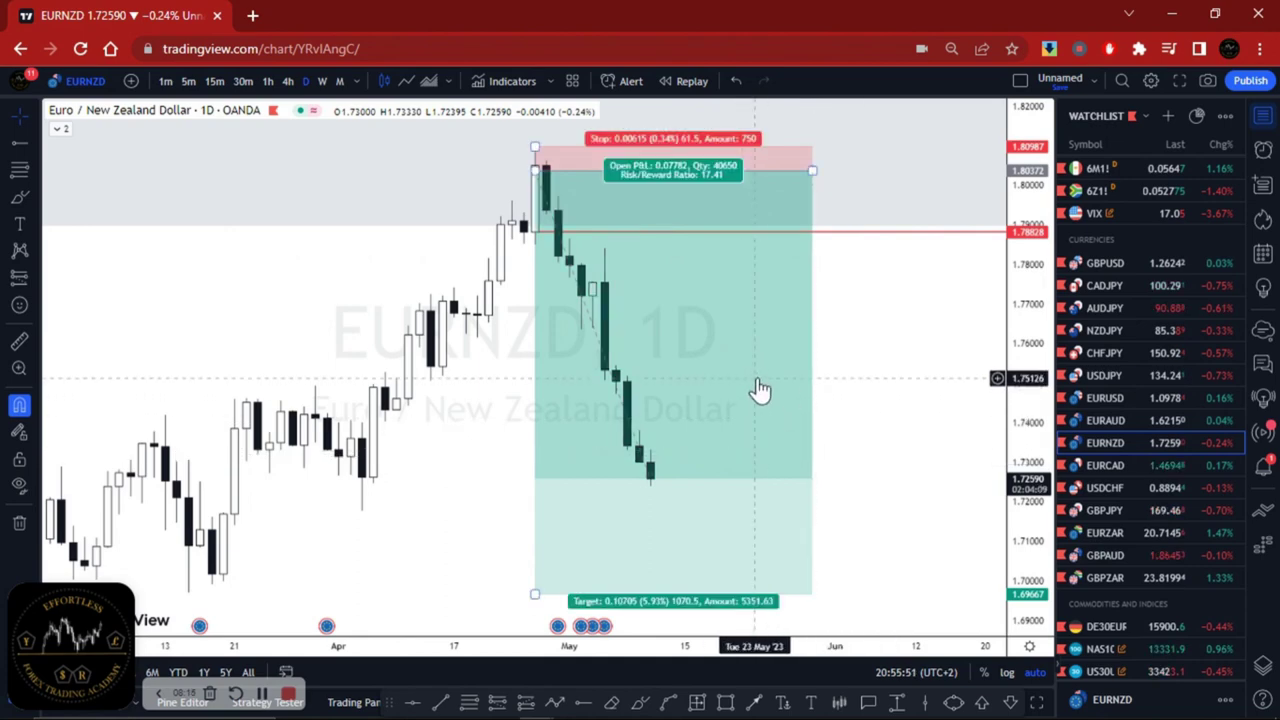
pyautogui.moveTo(766, 380)
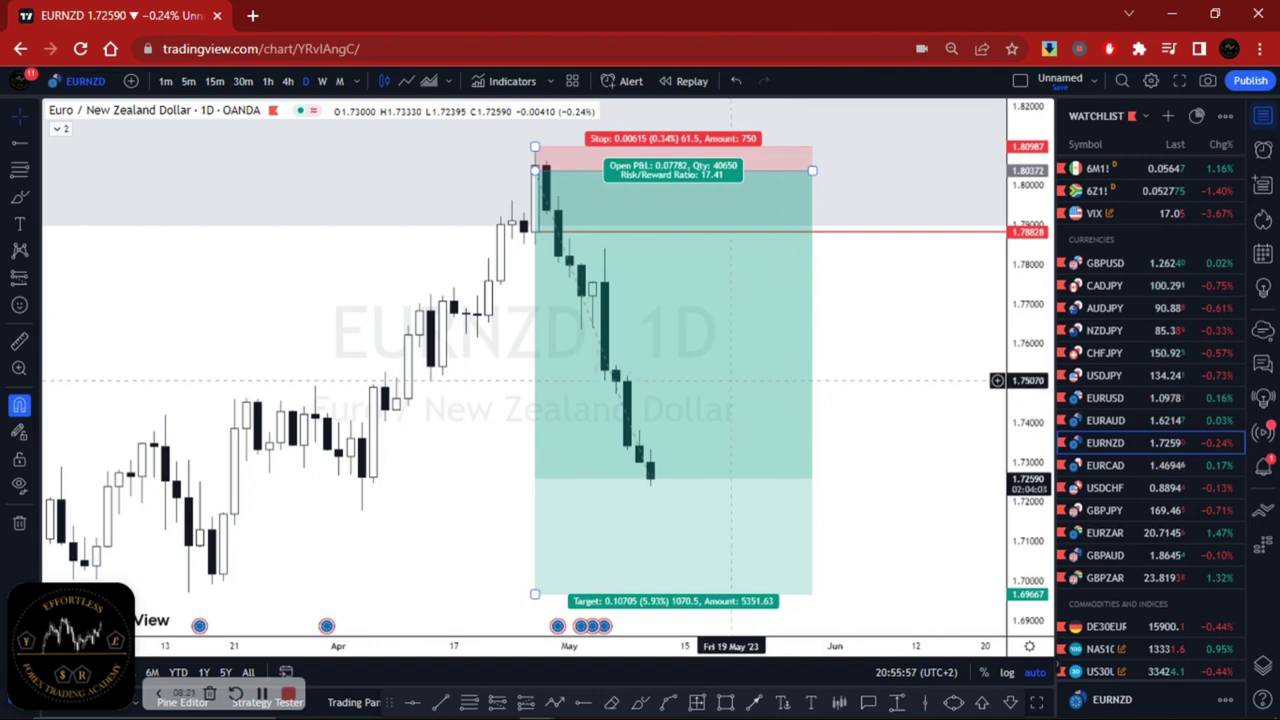
# Open the EURAUD daily chart from the watchlist.
pyautogui.click(1123, 421)
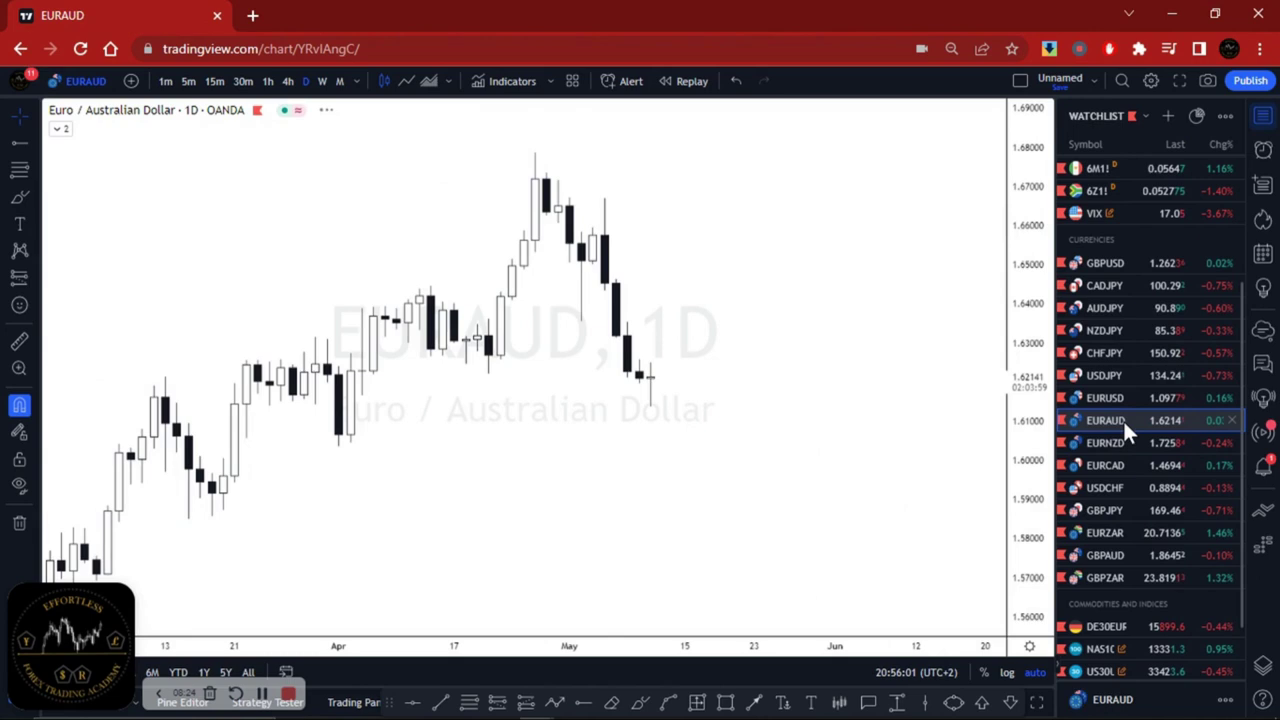